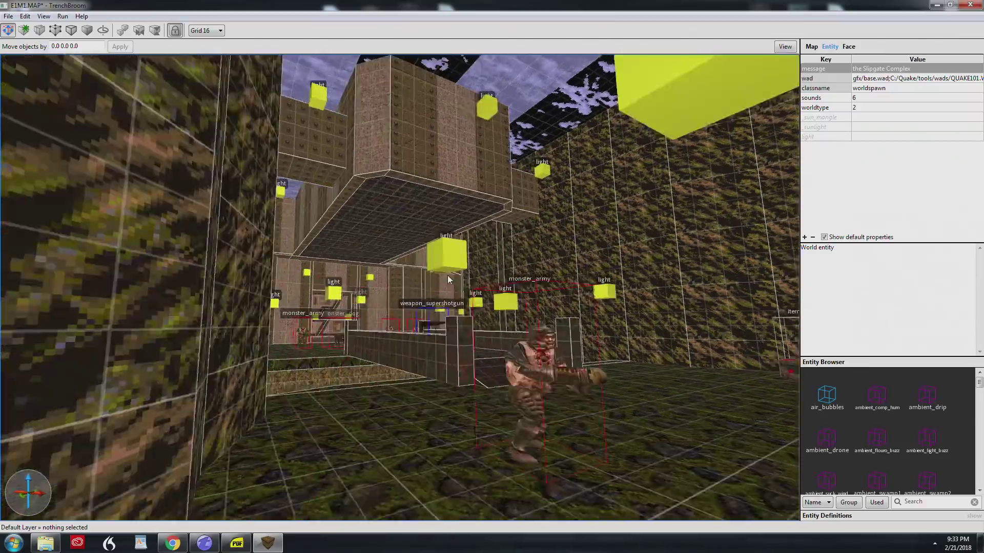
- Inspect the E1M1 func_door brushes (t4, angle -2, Starts Open) and the trigger_multiple
{"action": "mouse_move", "coordinate": [447, 275]}
{"action": "right_mouse_down"}
{"action": "mouse_move", "coordinate": [457, 290]}
{"action": "mouse_move", "coordinate": [430, 279]}
{"action": "mouse_move", "coordinate": [428, 296]}
{"action": "right_mouse_up"}
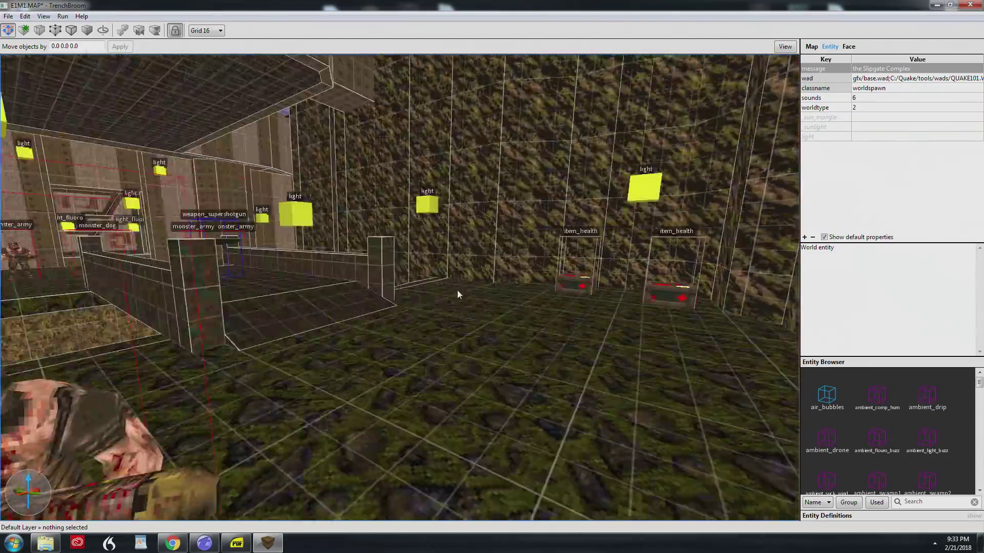
{"action": "scroll", "coordinate": [431, 280], "scroll_direction": "up", "scroll_amount": 10}
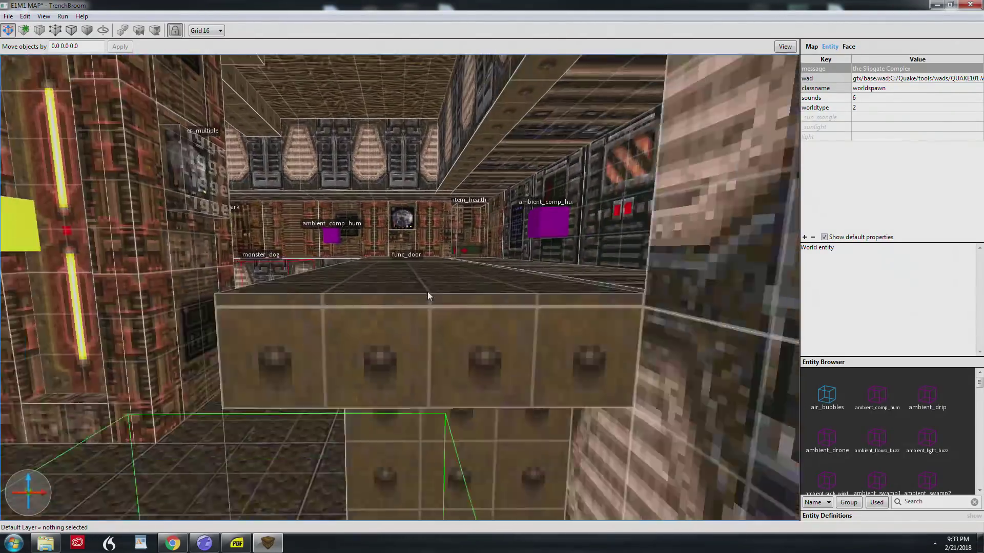
{"action": "scroll", "coordinate": [428, 291], "scroll_direction": "down", "scroll_amount": 5}
{"action": "left_click", "coordinate": [447, 270]}
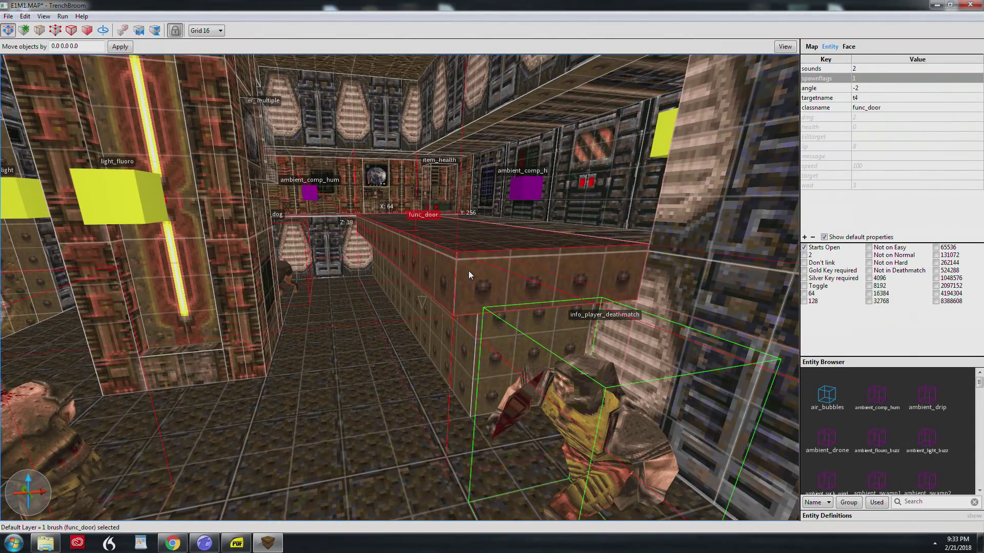
{"action": "double_click", "coordinate": [468, 271]}
{"action": "right_click_drag", "start_coordinate": [474, 271], "coordinate": [436, 246]}
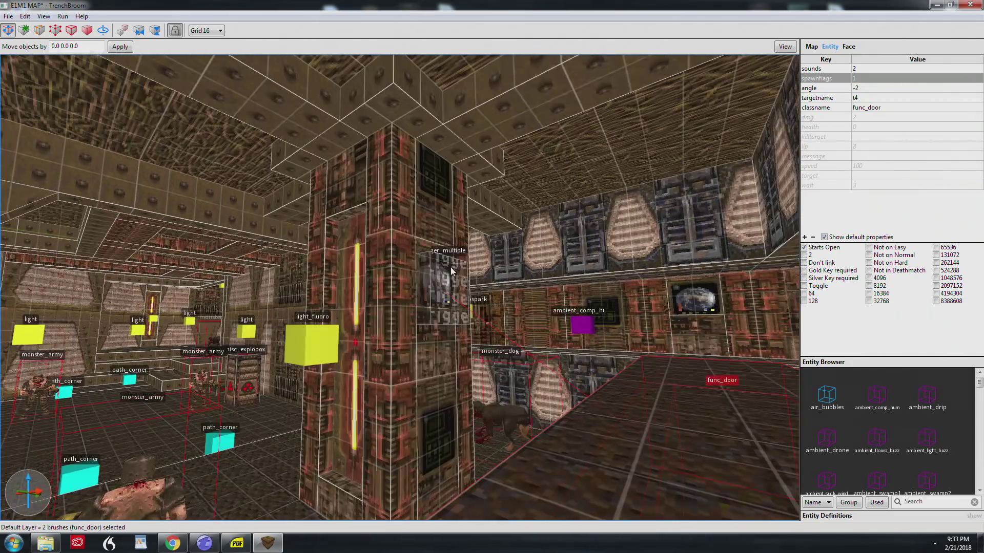
{"action": "left_click", "coordinate": [452, 271]}
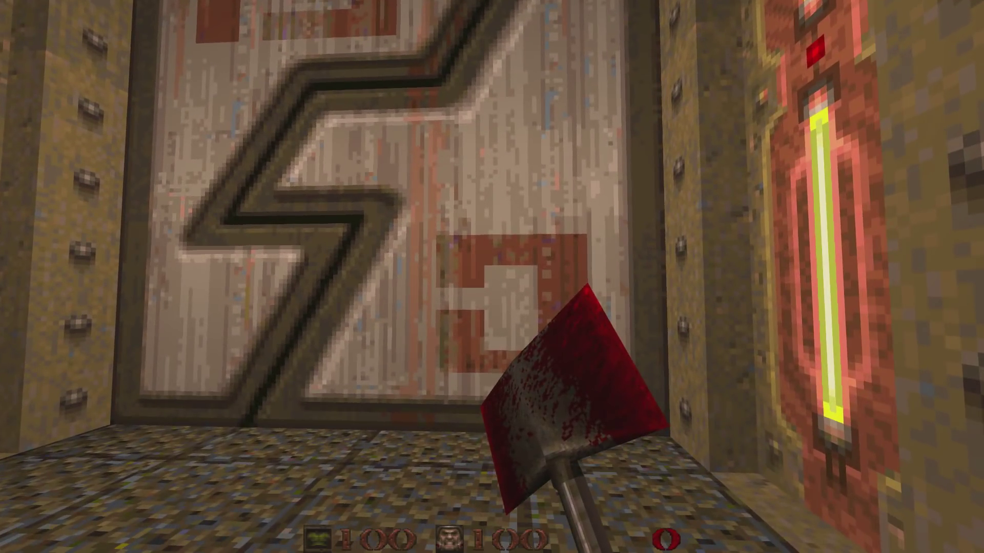
- Open the E1M1 door in Quake and walk through into the large room and adjoining room
{"action": "key", "text": "2"}
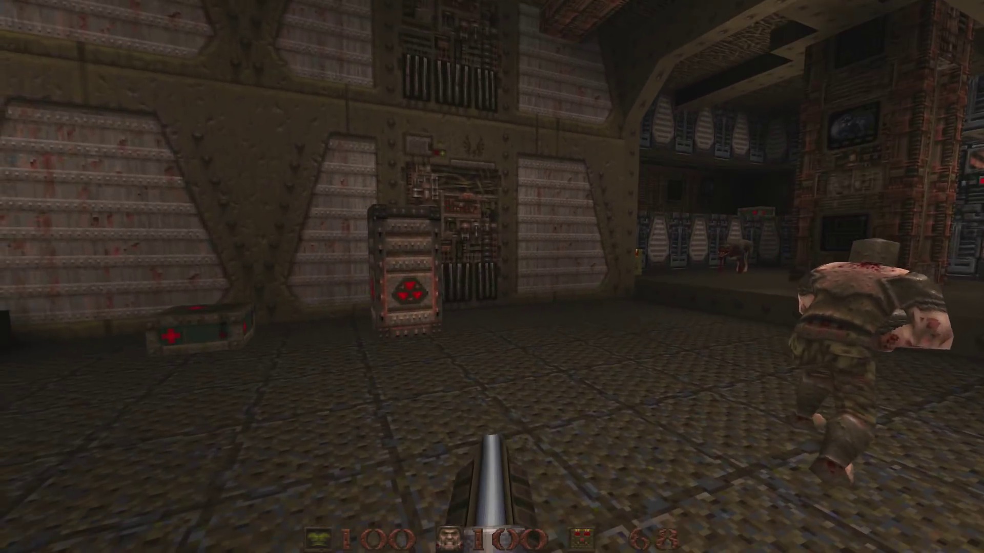
{"action": "key", "text": "w"}
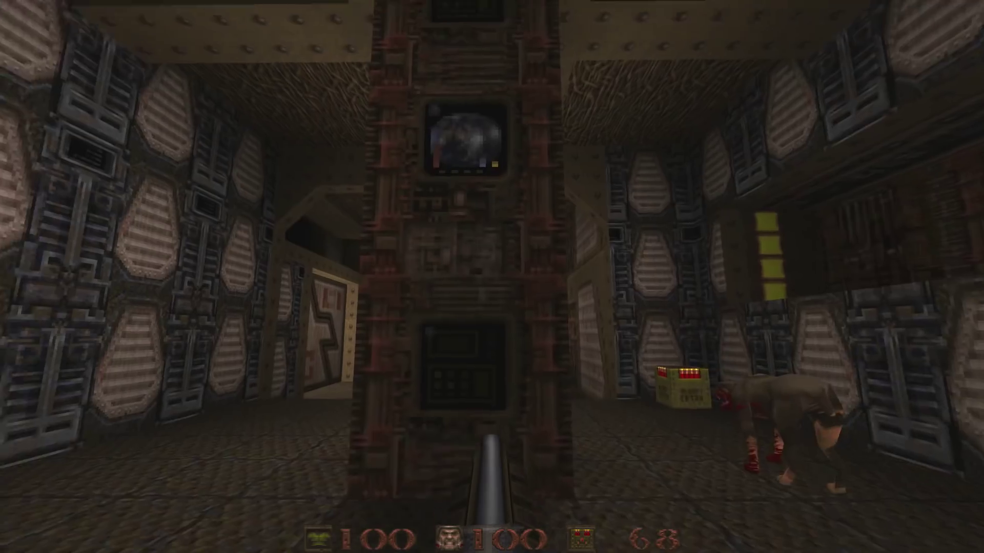
{"action": "key", "text": "ctrl"}
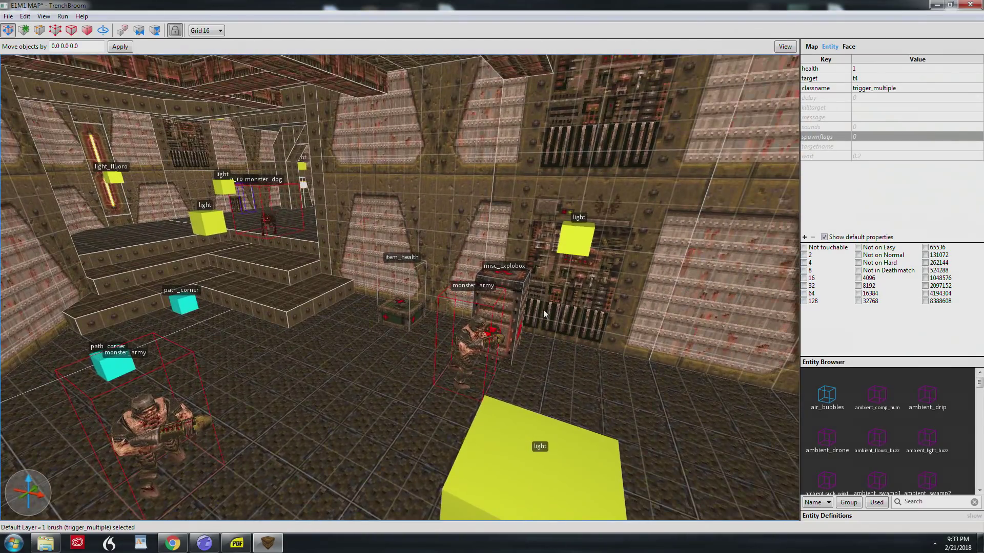
- Turn the 3D view toward monster_dog after checking the trigger_multiple targets t4
{"action": "mouse_move", "coordinate": [543, 310]}
{"action": "right_mouse_down"}
{"action": "mouse_move", "coordinate": [523, 292]}
{"action": "mouse_move", "coordinate": [725, 298]}
{"action": "right_mouse_up"}
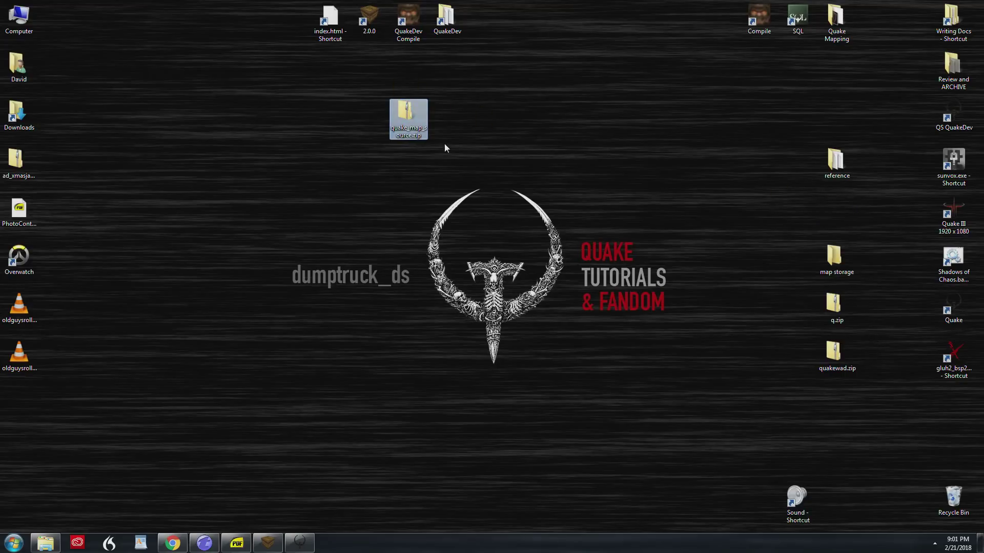
- Move quakewad.zip onto the desktop beside quake_map_source.zip and open the QuakeDev folder
{"action": "left_click", "coordinate": [821, 357]}
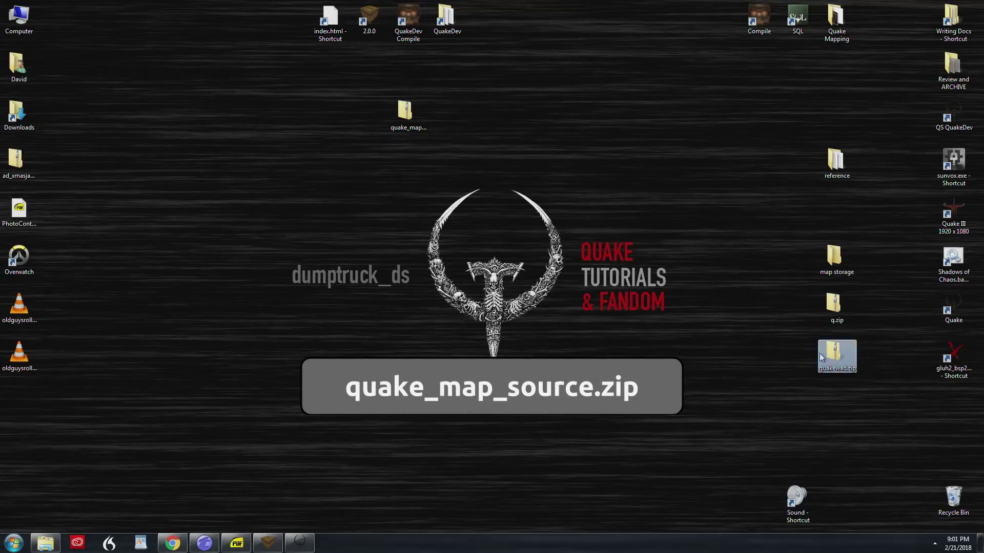
{"action": "left_click_drag", "start_coordinate": [408, 168], "coordinate": [403, 165]}
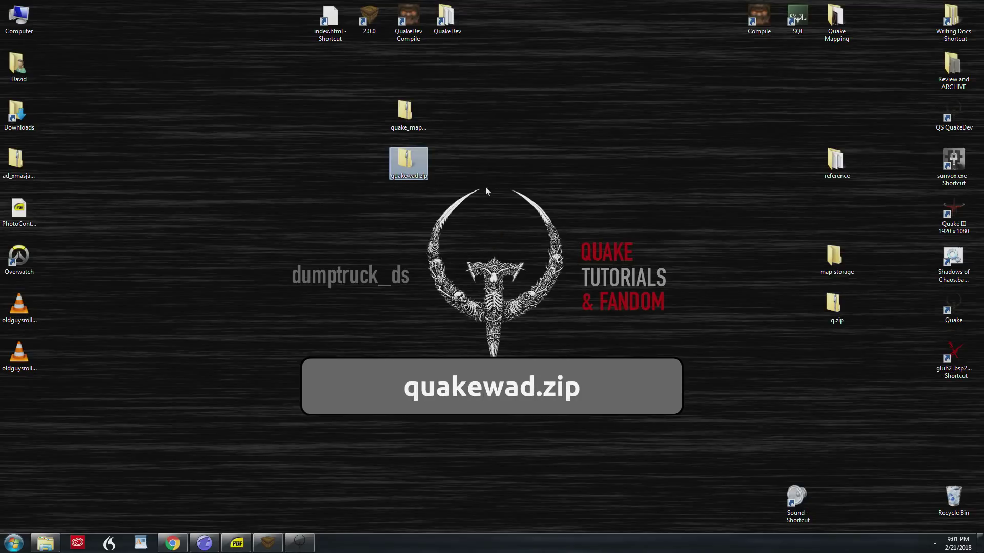
{"action": "double_click", "coordinate": [446, 20]}
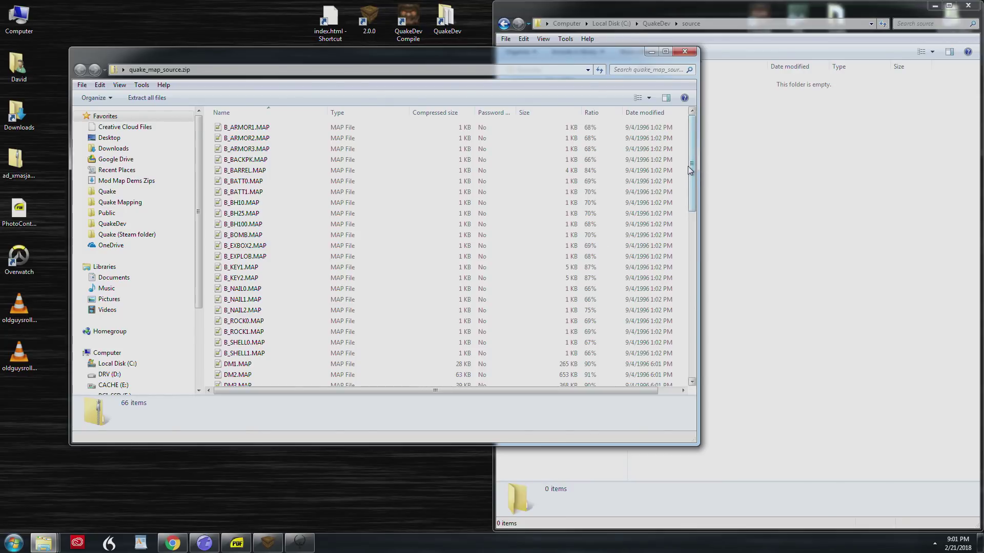
{"action": "left_click_drag", "start_coordinate": [690, 167], "coordinate": [691, 307]}
- Copy the 44 map files, DM1.MAP through START.MAP, into QuakeDev\source
{"action": "left_click", "coordinate": [234, 142]}
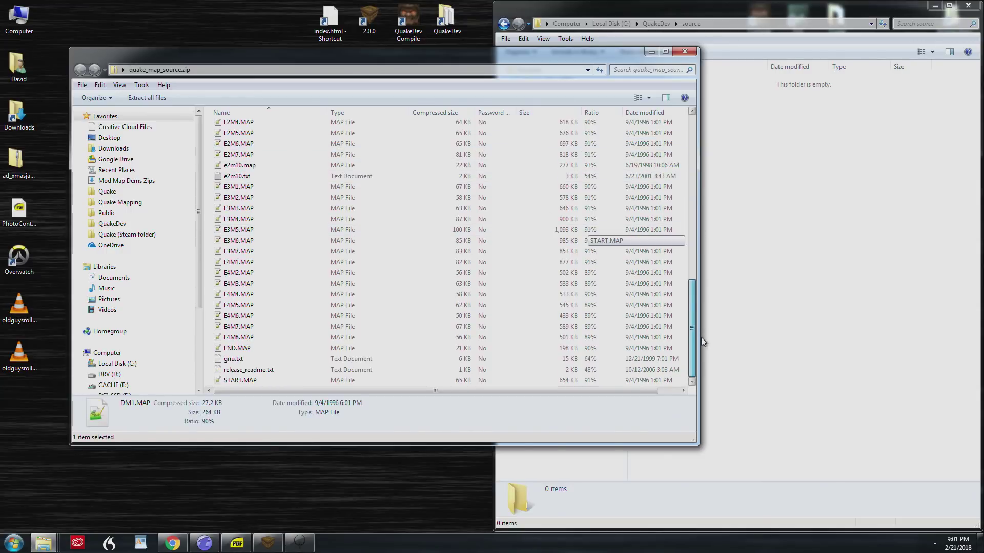
{"action": "left_click", "coordinate": [248, 383], "text": "shift"}
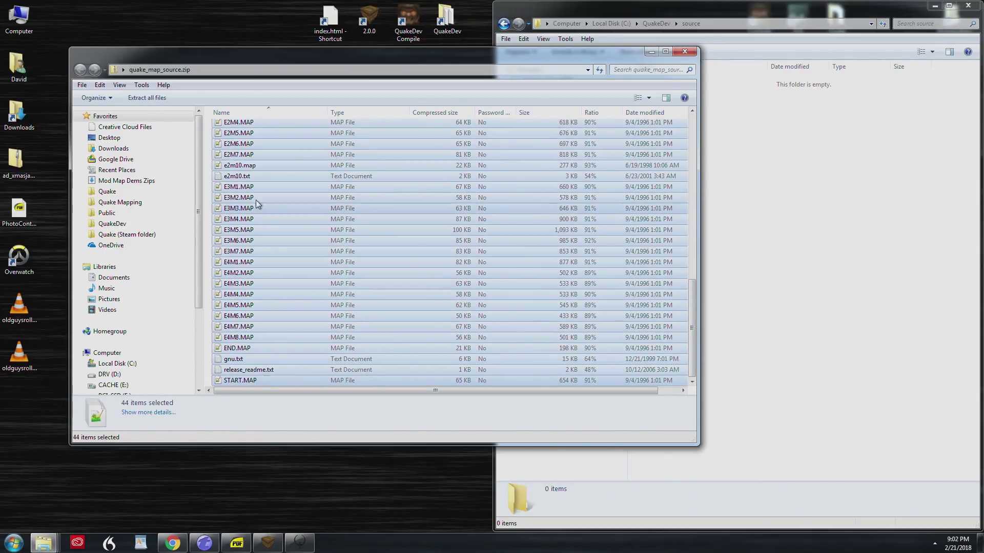
{"action": "left_click_drag", "start_coordinate": [373, 196], "coordinate": [868, 223]}
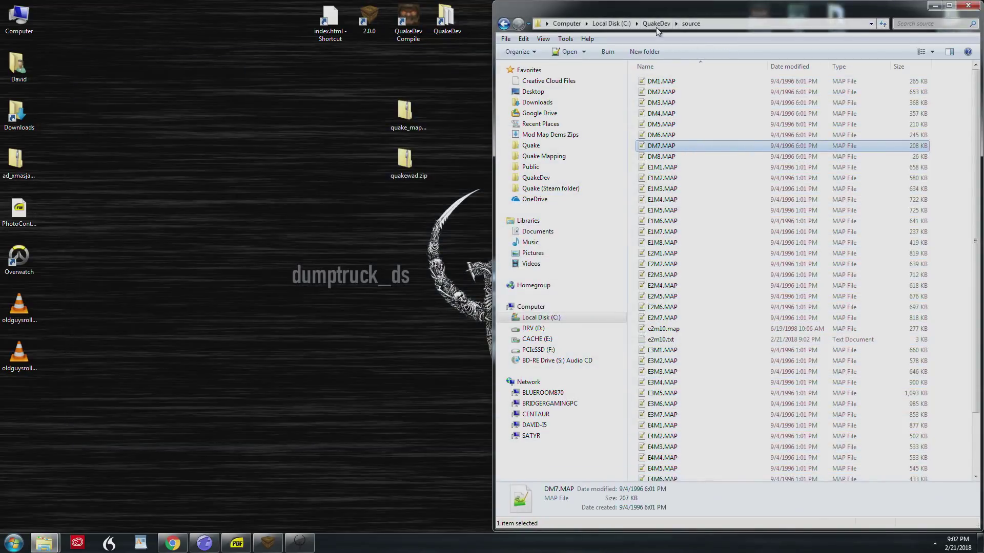
- Copy QUAKE101.WAD and Quakewad.txt from quakewad.zip into the QuakeDev wads folder
{"action": "left_click", "coordinate": [656, 23]}
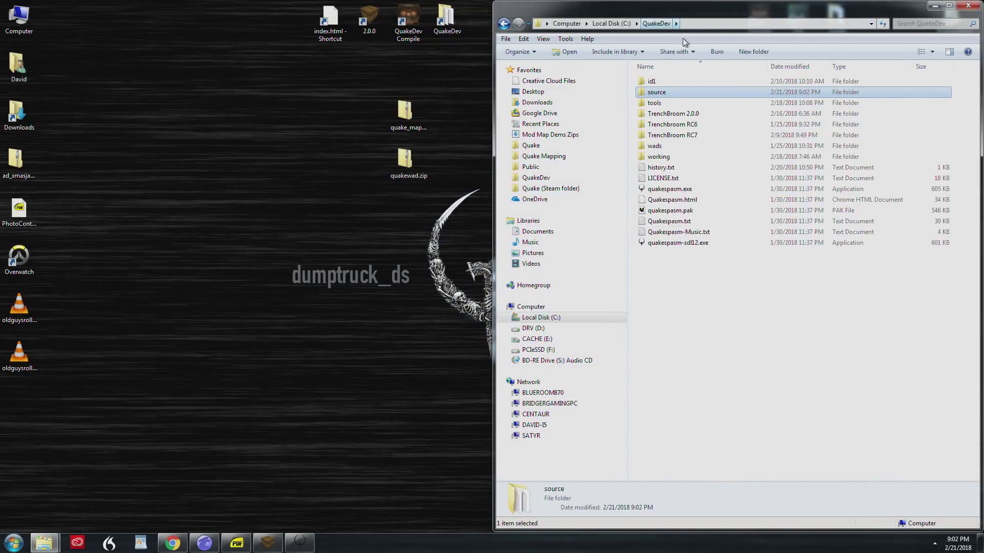
{"action": "double_click", "coordinate": [676, 147]}
{"action": "double_click", "coordinate": [661, 91]}
{"action": "mouse_move", "coordinate": [247, 171]}
{"action": "left_mouse_down"}
{"action": "mouse_move", "coordinate": [278, 128]}
{"action": "mouse_move", "coordinate": [843, 431]}
{"action": "left_mouse_up"}
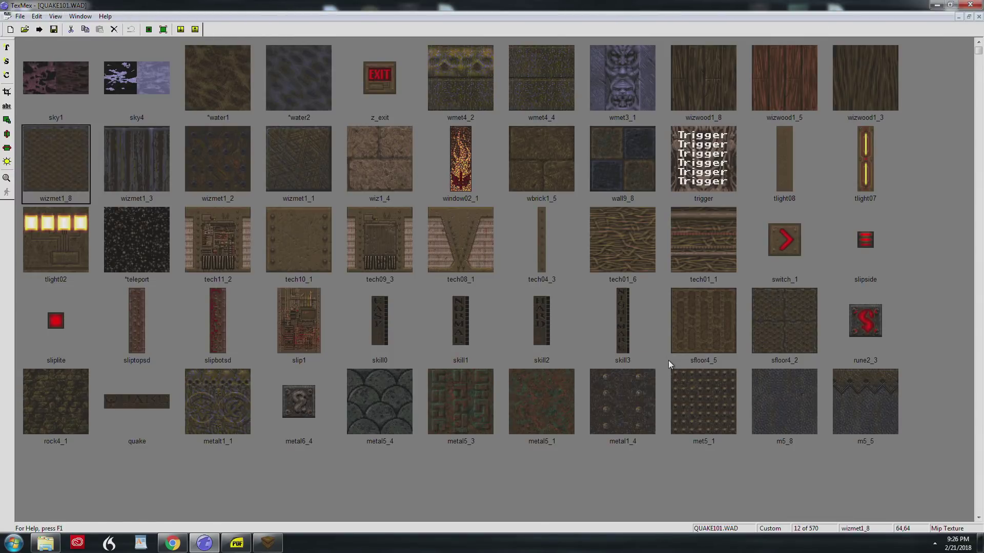
{"action": "scroll", "coordinate": [667, 361], "scroll_direction": "down", "scroll_amount": 5}
{"action": "scroll", "coordinate": [668, 360], "scroll_direction": "down", "scroll_amount": 5}
{"action": "scroll", "coordinate": [667, 360], "scroll_direction": "down", "scroll_amount": 5}
{"action": "scroll", "coordinate": [669, 369], "scroll_direction": "down", "scroll_amount": 5}
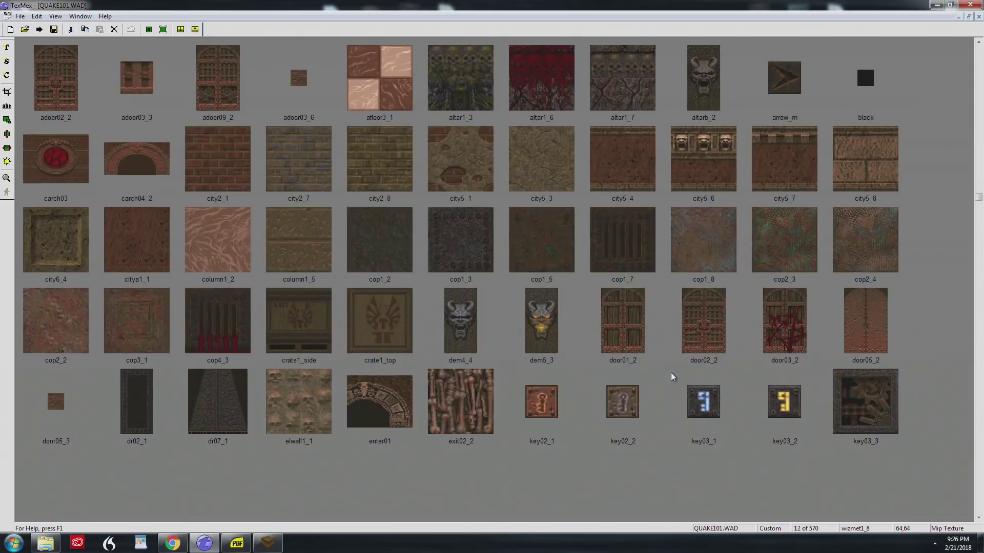
{"action": "scroll", "coordinate": [671, 373], "scroll_direction": "down", "scroll_amount": 5}
{"action": "scroll", "coordinate": [671, 373], "scroll_direction": "down", "scroll_amount": 5}
{"action": "scroll", "coordinate": [672, 377], "scroll_direction": "down", "scroll_amount": 5}
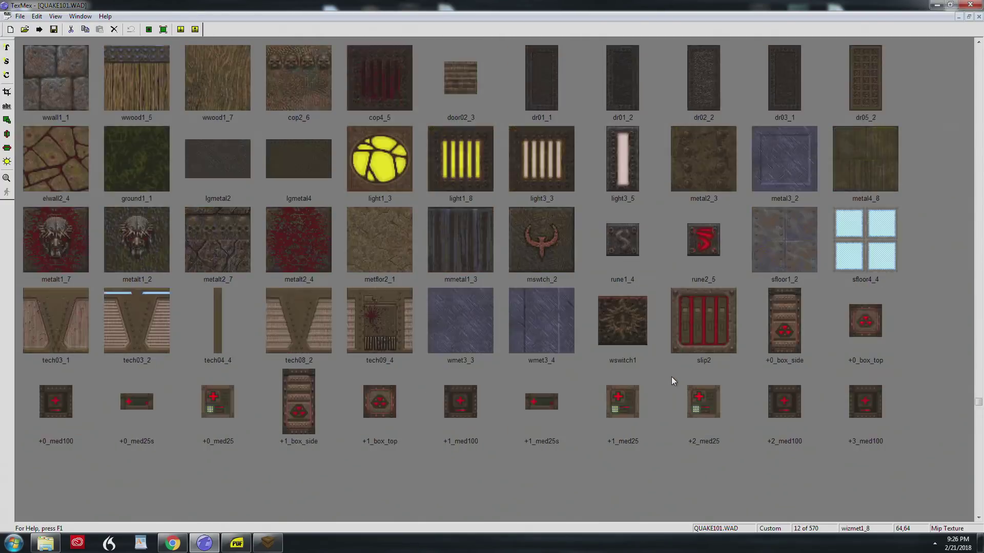
{"action": "scroll", "coordinate": [671, 376], "scroll_direction": "up", "scroll_amount": 5}
{"action": "scroll", "coordinate": [671, 377], "scroll_direction": "up", "scroll_amount": 5}
{"action": "scroll", "coordinate": [671, 379], "scroll_direction": "up", "scroll_amount": 5}
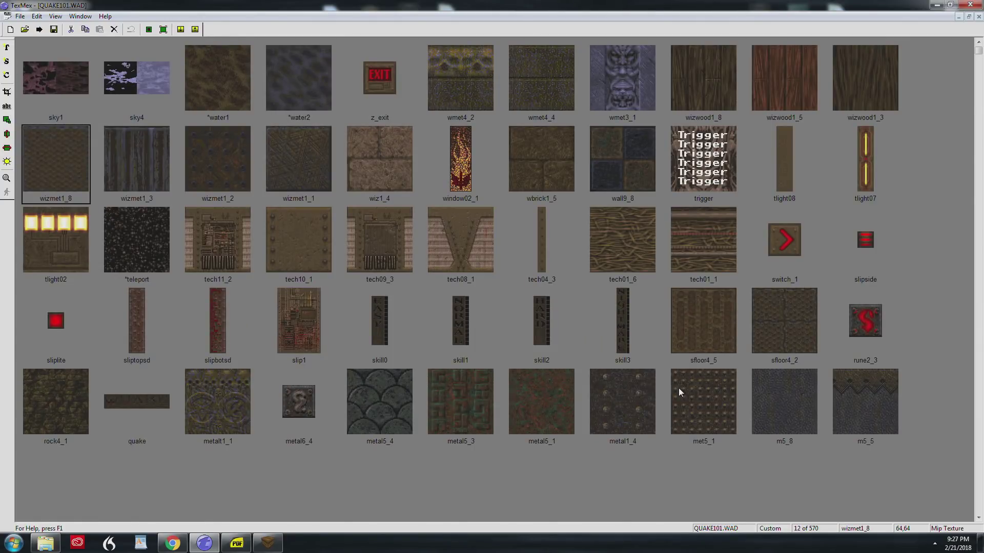
{"action": "scroll", "coordinate": [439, 306], "scroll_direction": "down", "scroll_amount": 5}
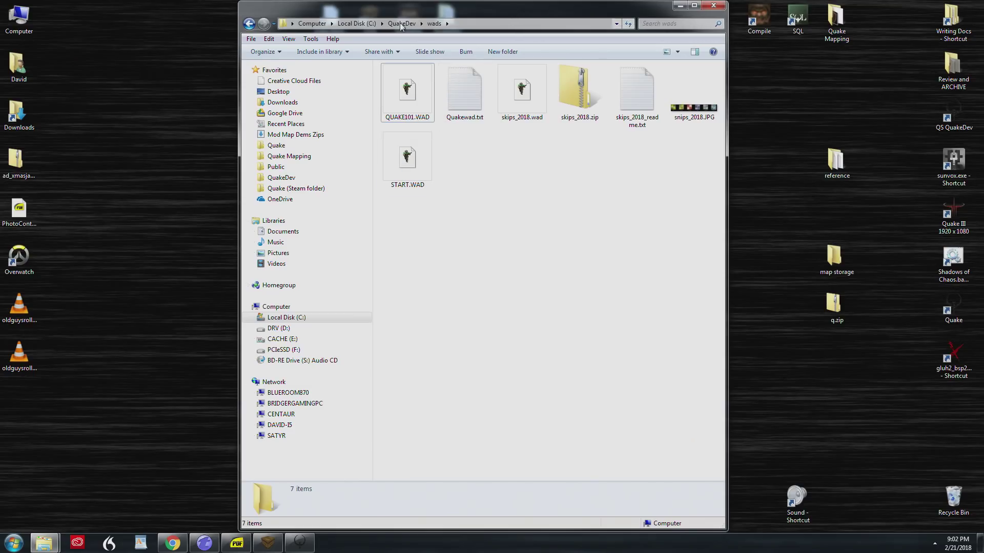
- Return to the QuakeDev folder after browsing the 570 QUAKE101.WAD textures
{"action": "left_click", "coordinate": [400, 23]}
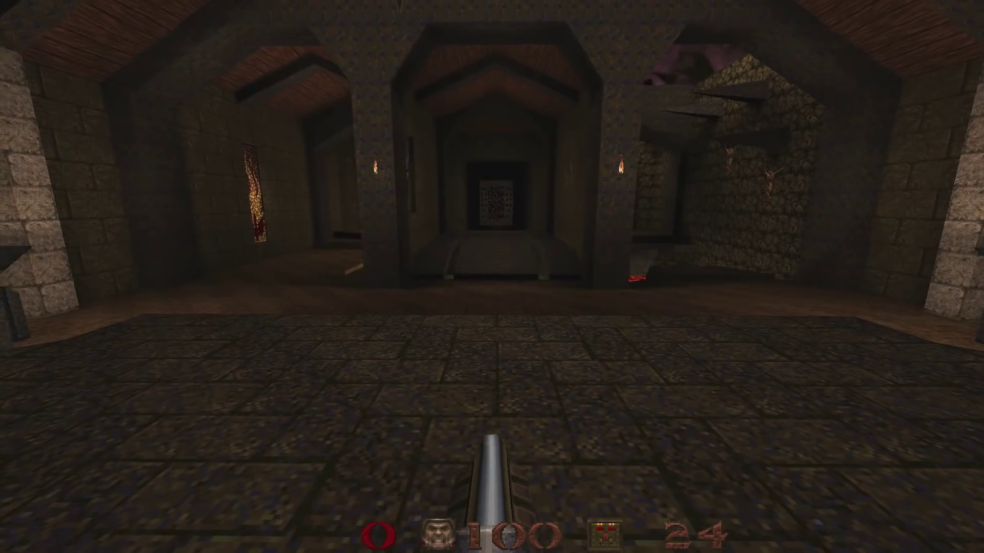
- Walk through the start map archway and up the NORMAL skill corridor into its portal
{"action": "key", "text": "Up"}
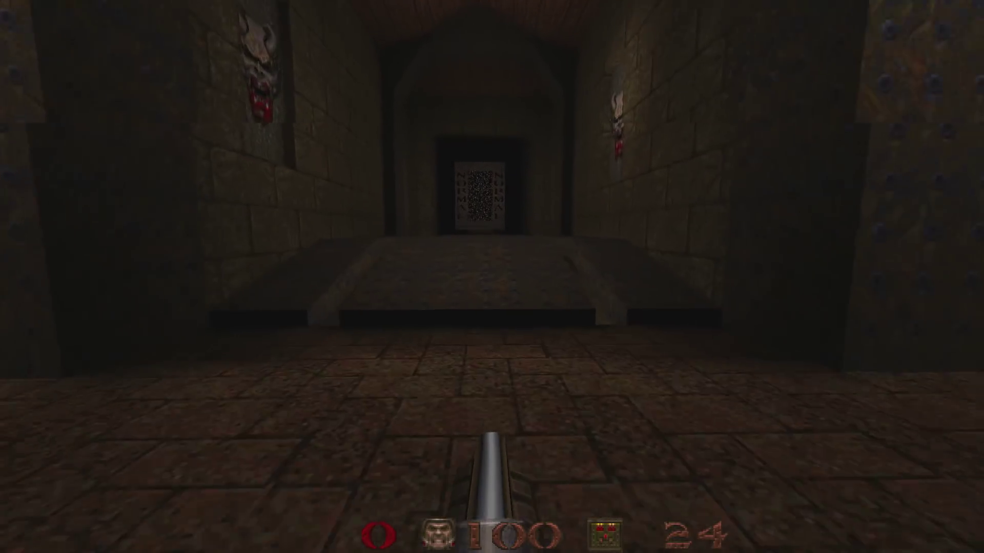
{"action": "key", "text": "Up"}
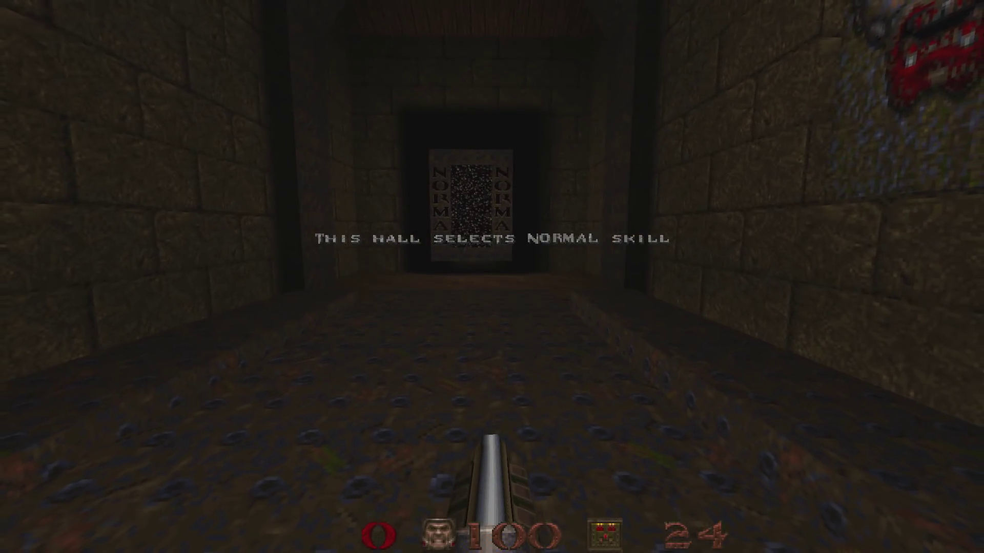
{"action": "key", "text": "Down"}
{"action": "key", "text": "Down"}
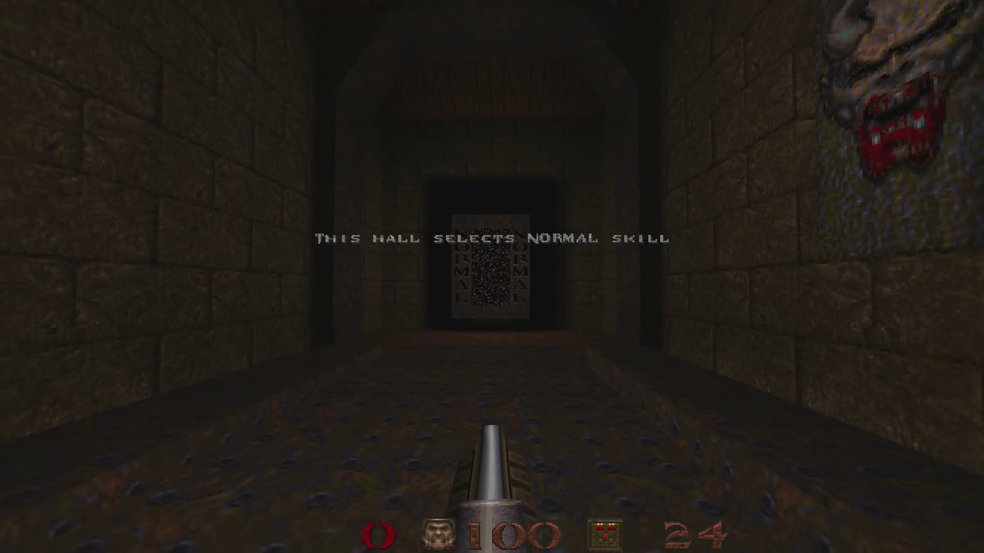
{"action": "key", "text": "Up"}
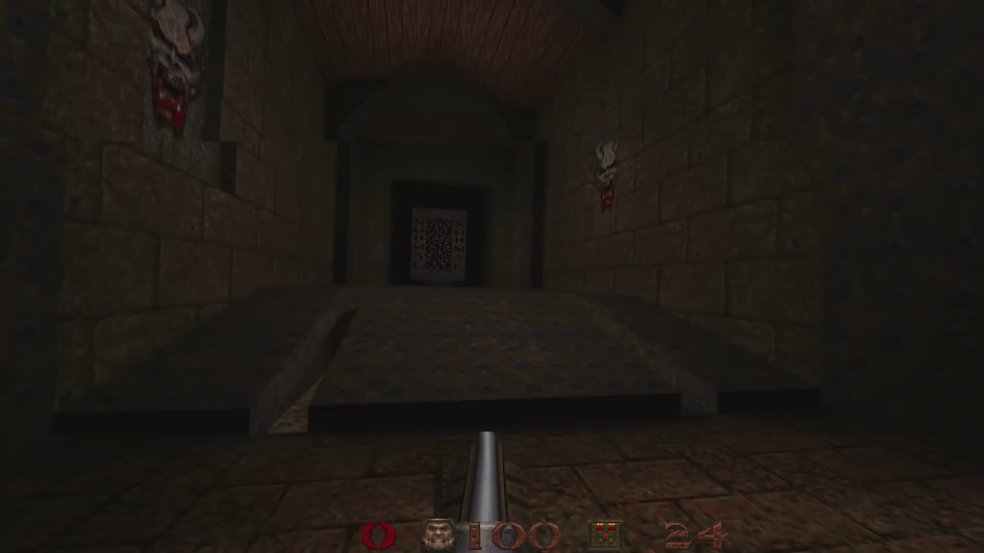
{"action": "key", "text": "Up"}
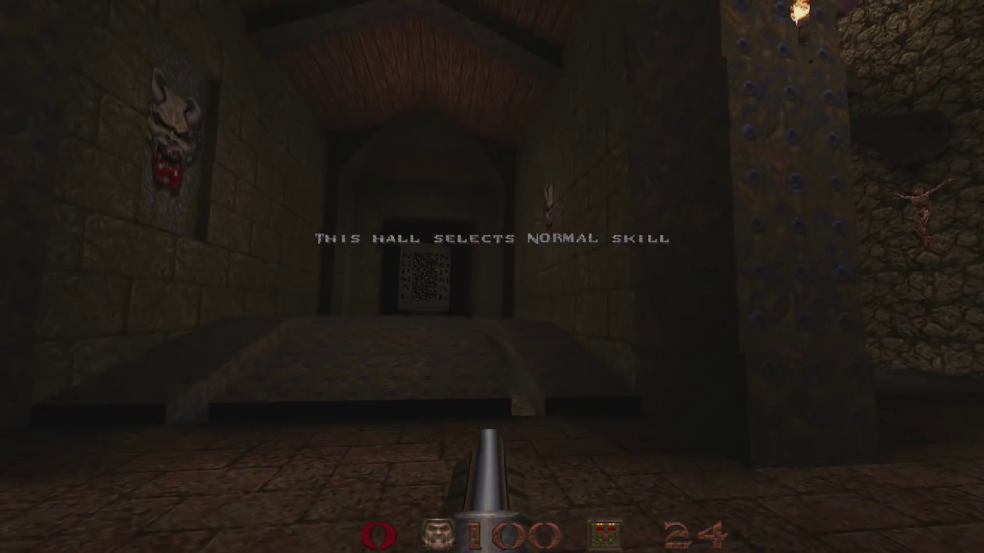
{"action": "key", "text": "Up"}
{"action": "key", "text": "Up"}
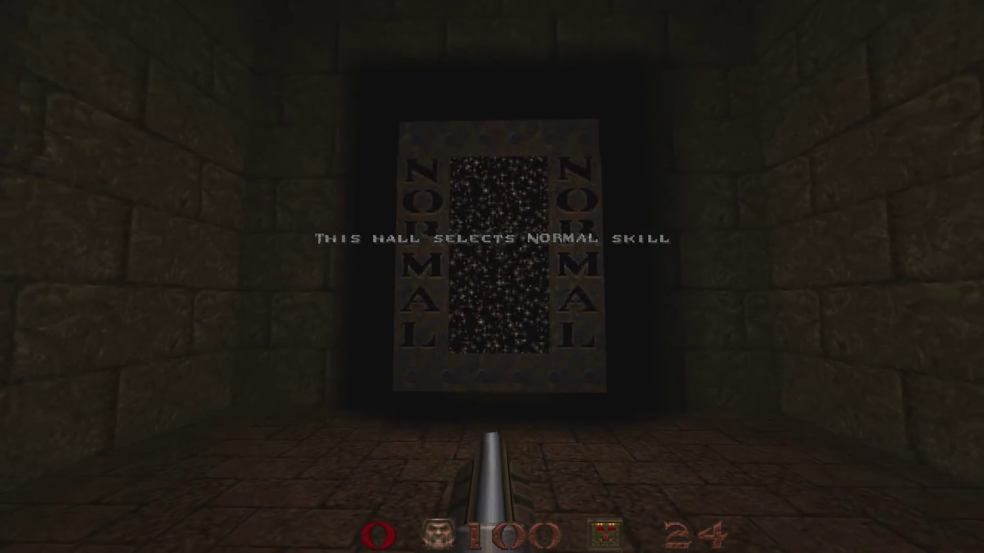
{"action": "key", "text": "Up"}
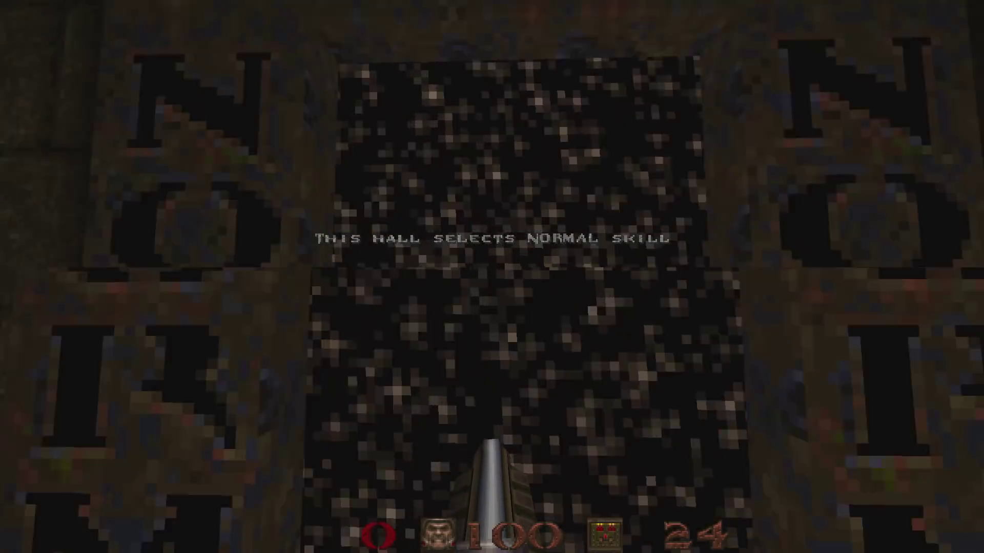
{"action": "key", "text": "Up"}
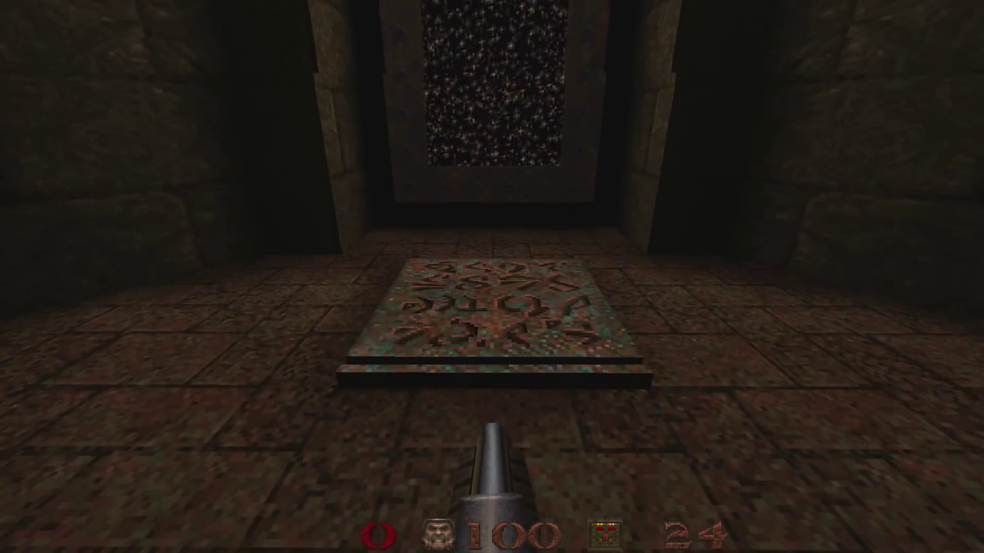
- Cross the floor plate and continue through the stone rooms toward the riveted stairs
{"action": "key", "text": "Down"}
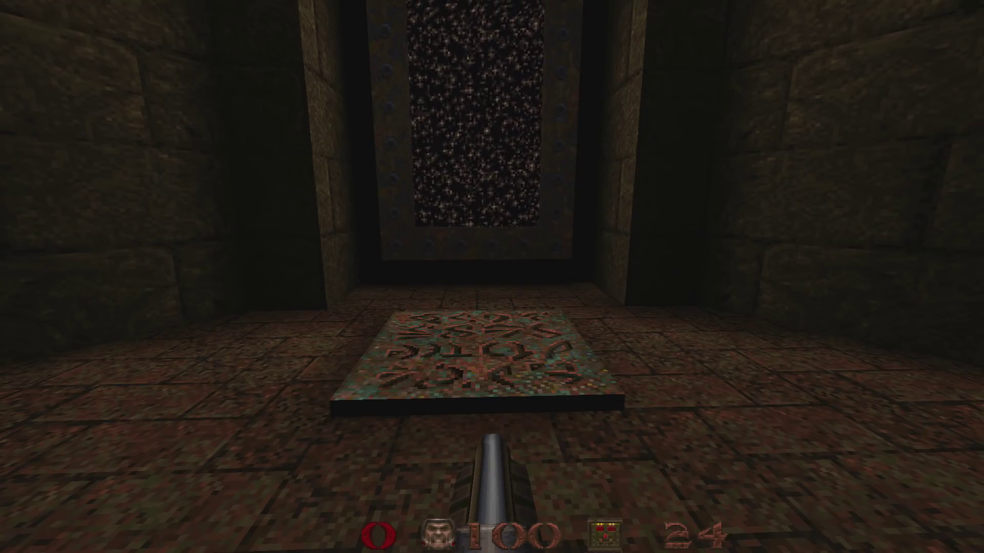
{"action": "key", "text": "Up"}
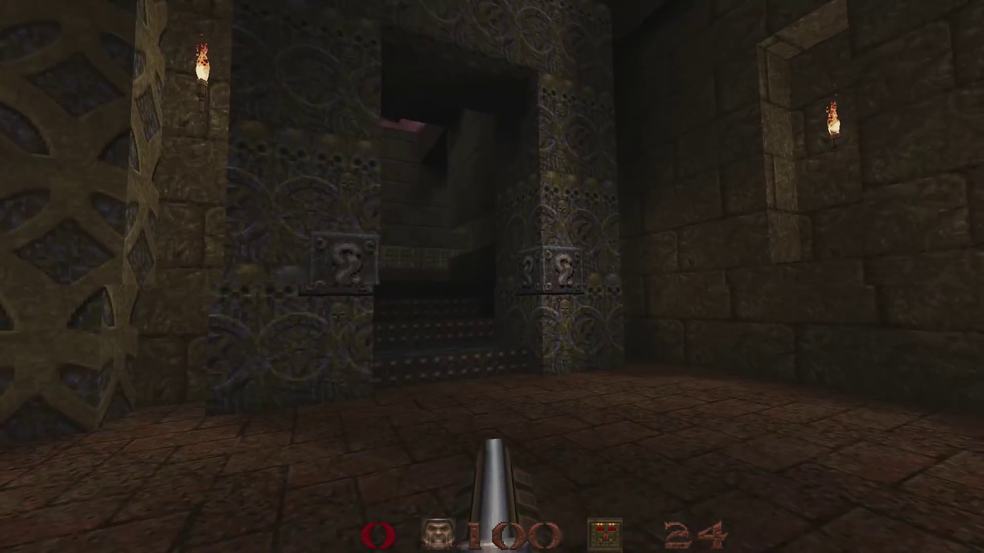
{"action": "key", "text": "Up"}
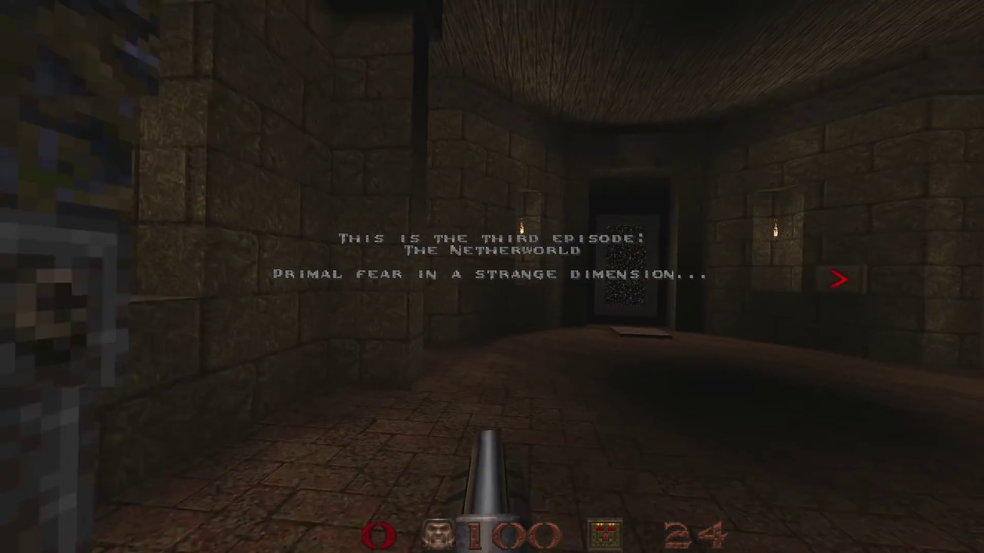
{"action": "key", "text": "Up"}
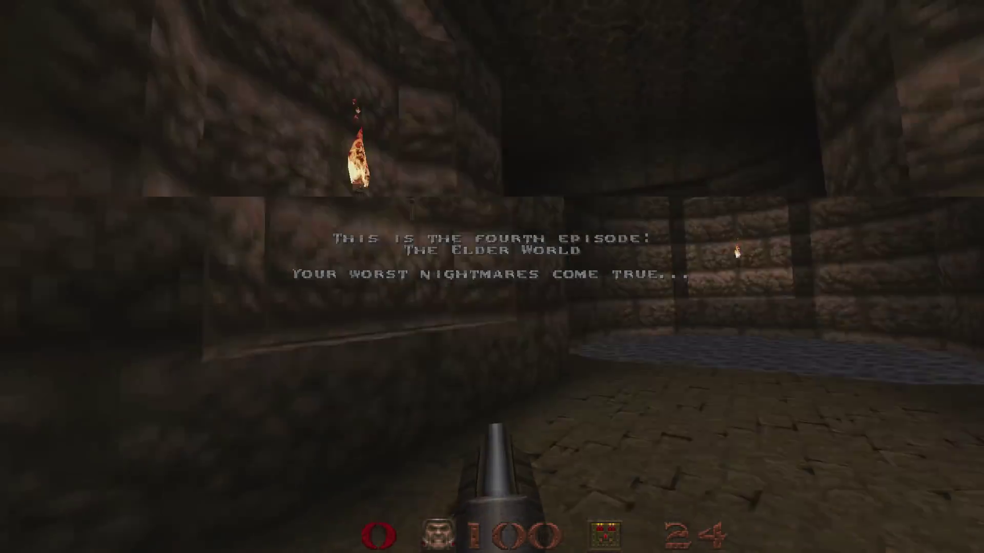
{"action": "key", "text": "Up"}
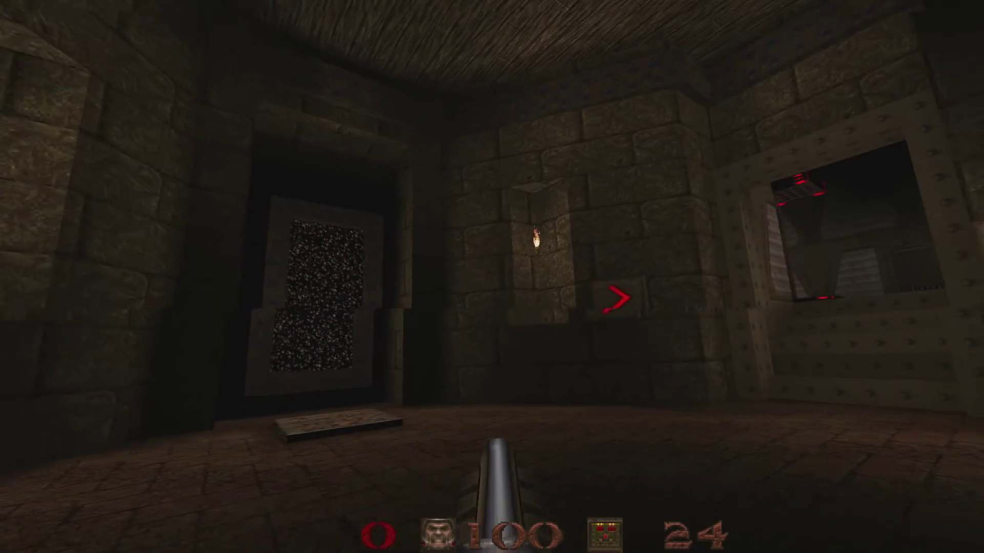
{"action": "key", "text": "Up"}
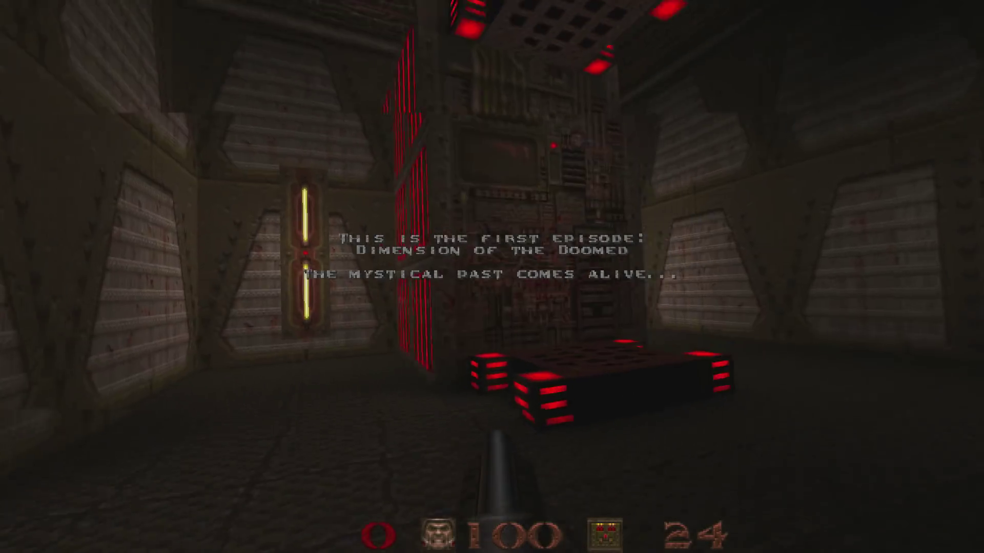
{"action": "key", "text": "Up"}
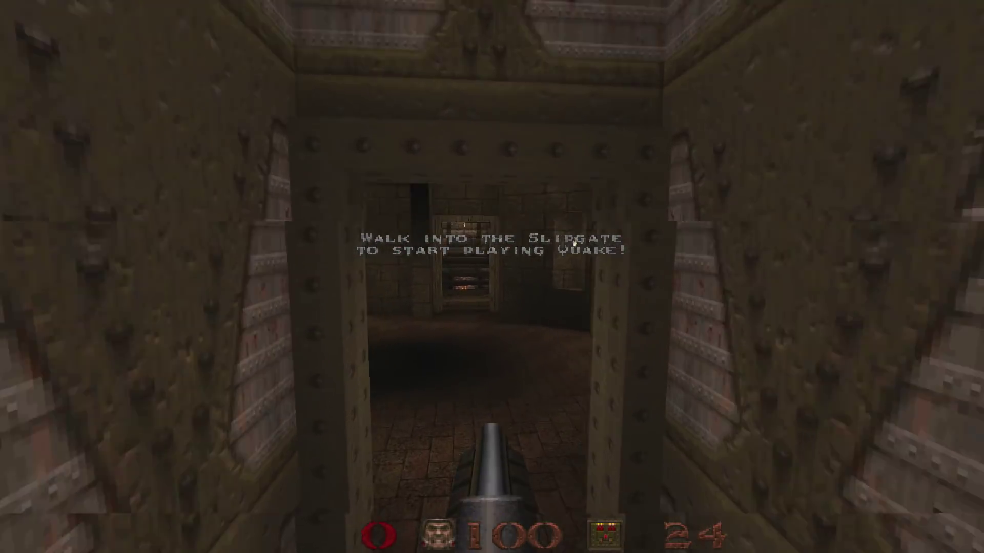
{"action": "key", "text": "Up"}
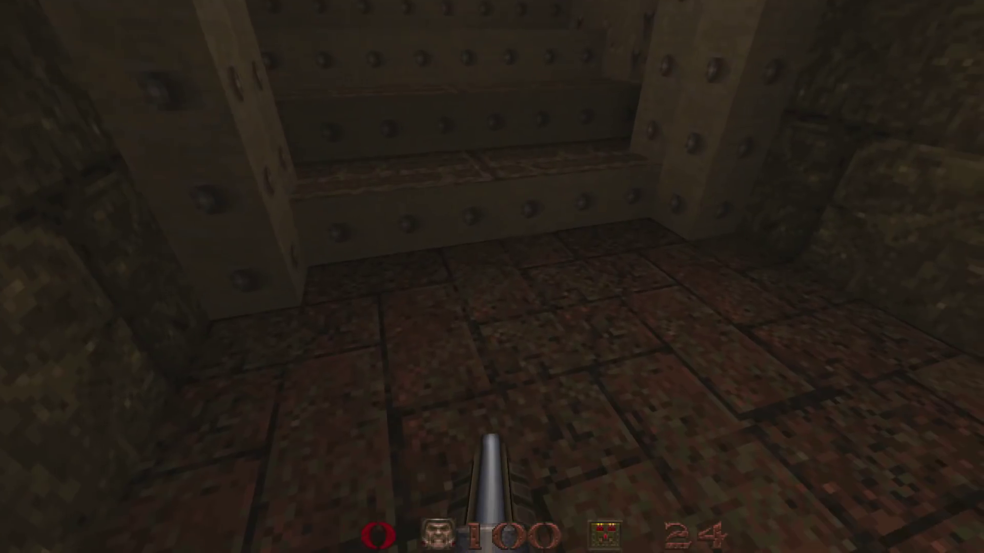
{"action": "key", "text": "Up"}
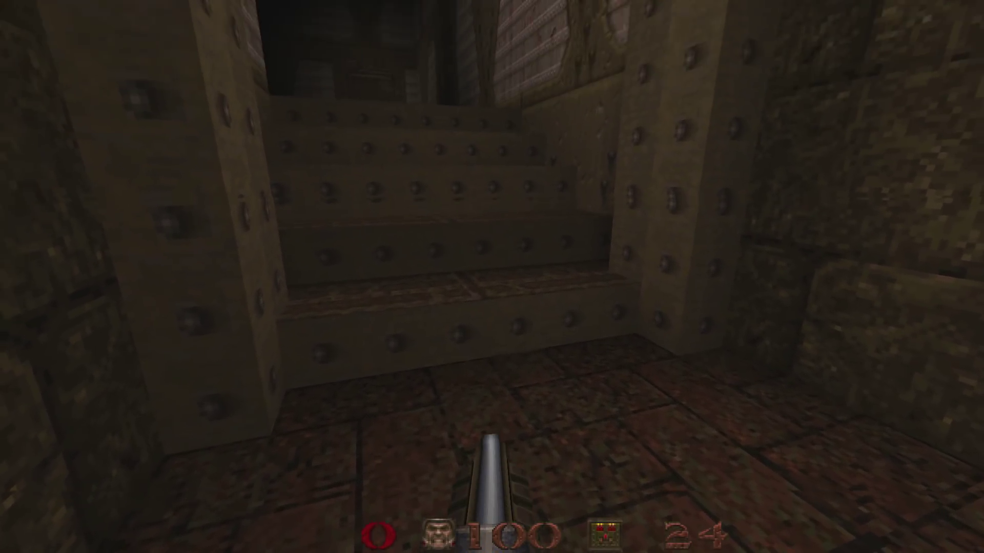
- Turn right by the riveted stairs, then quit Quake and return to TrenchBroom's START.MAP
{"action": "key", "text": "Down"}
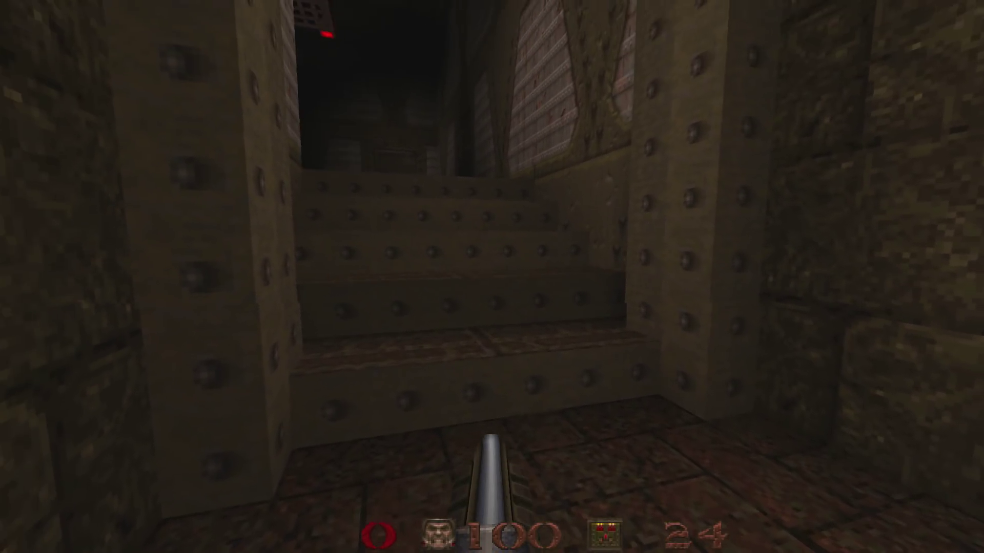
{"action": "key", "text": "Right"}
{"action": "key", "text": "Up"}
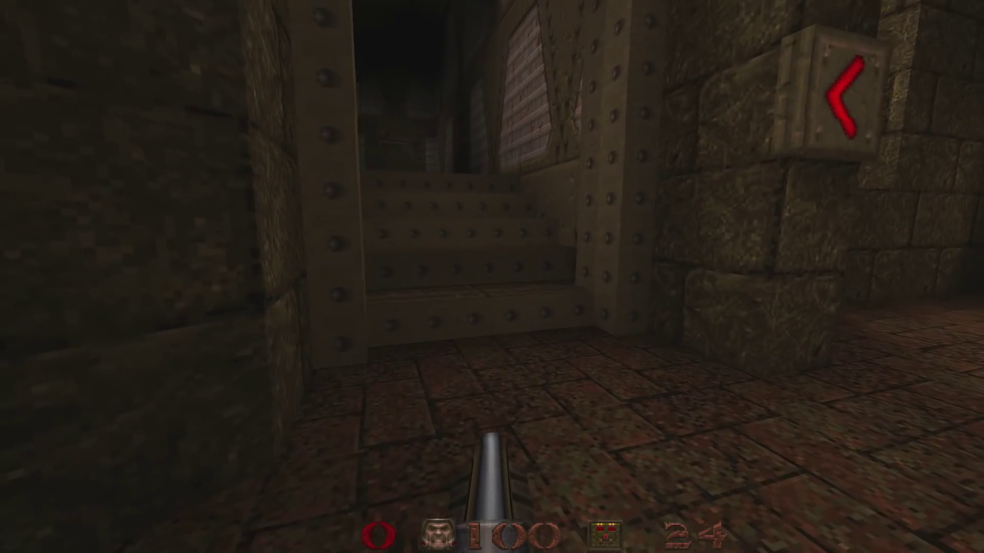
{"action": "key", "text": "Right"}
{"action": "key", "text": "alt+Tab"}
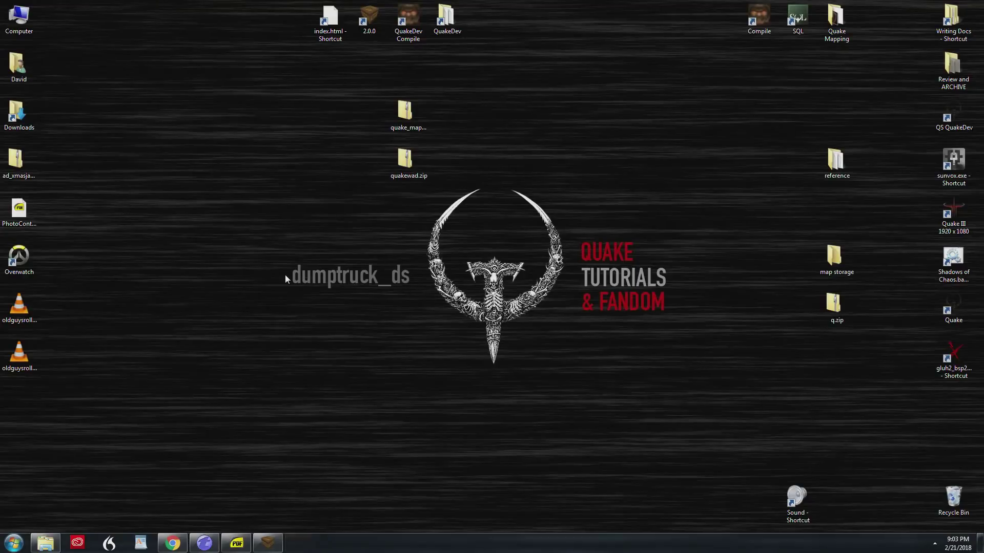
{"action": "left_click", "coordinate": [267, 544]}
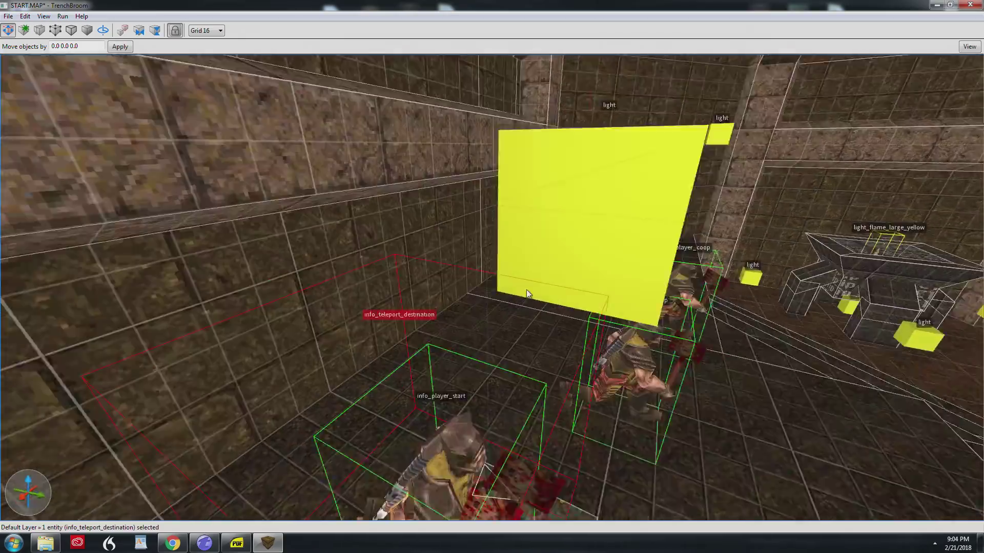
{"action": "right_click_drag", "start_coordinate": [526, 290], "coordinate": [432, 316]}
{"action": "scroll", "coordinate": [431, 316], "scroll_direction": "up", "scroll_amount": 3}
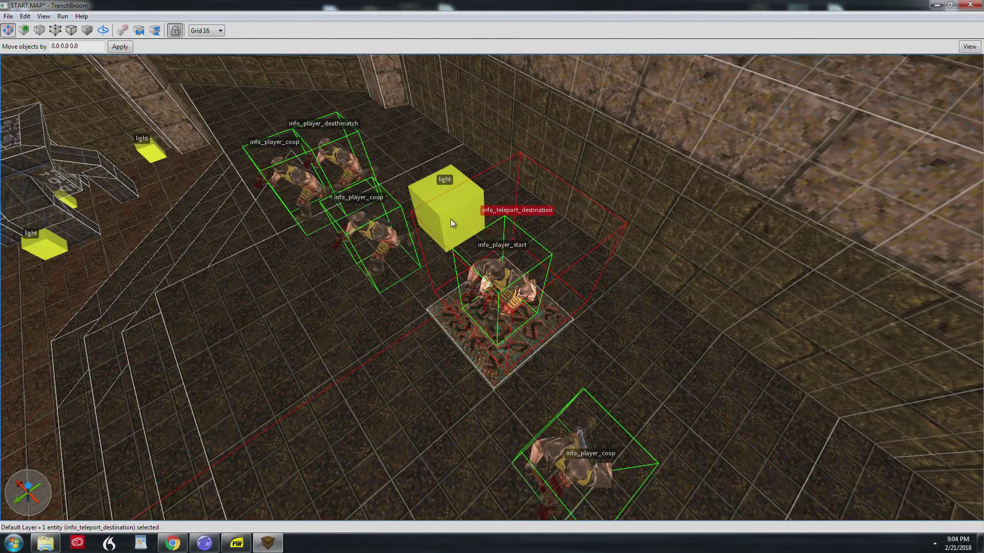
{"action": "left_click", "coordinate": [452, 221]}
{"action": "left_click", "coordinate": [495, 293]}
{"action": "left_click", "coordinate": [476, 343]}
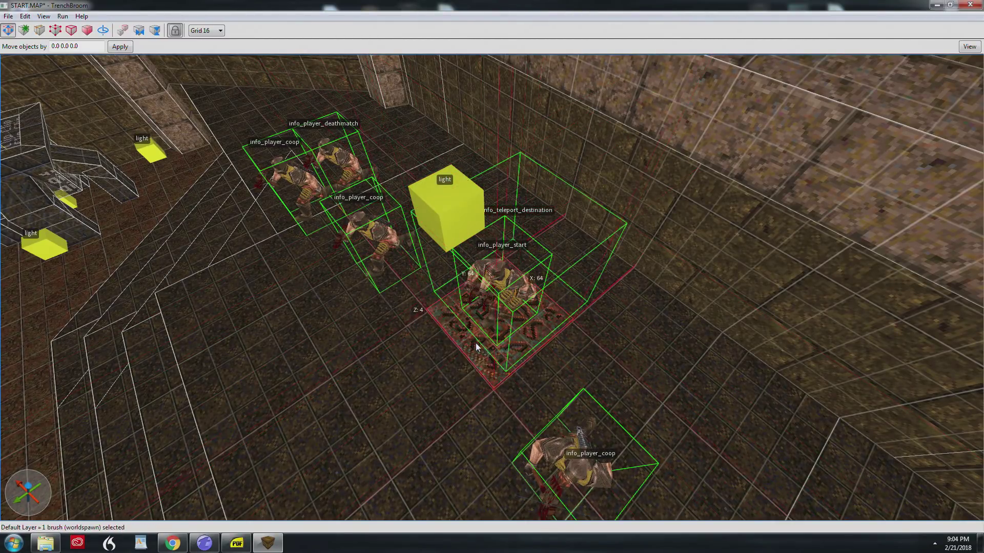
{"action": "left_click", "coordinate": [490, 263]}
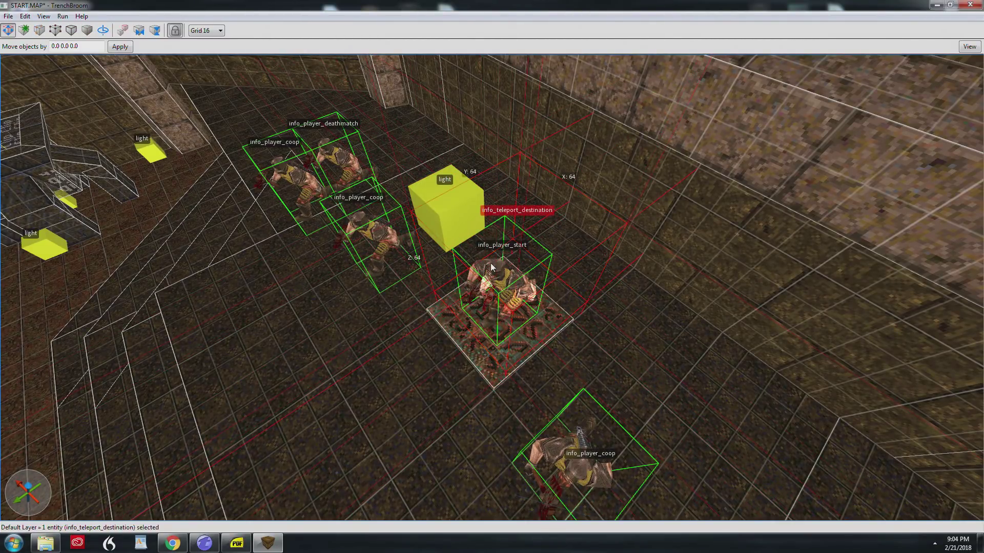
{"action": "left_click", "coordinate": [456, 219]}
{"action": "mouse_move", "coordinate": [456, 219]}
{"action": "right_mouse_down"}
{"action": "mouse_move", "coordinate": [493, 290]}
{"action": "mouse_move", "coordinate": [480, 288]}
{"action": "right_mouse_up"}
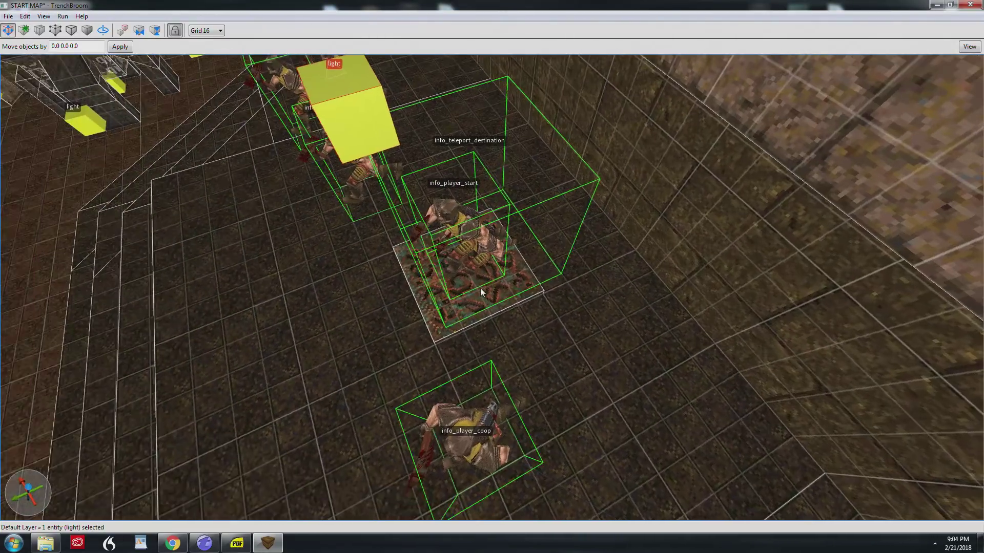
{"action": "scroll", "coordinate": [481, 289], "scroll_direction": "down", "scroll_amount": 3}
{"action": "left_click", "coordinate": [506, 261]}
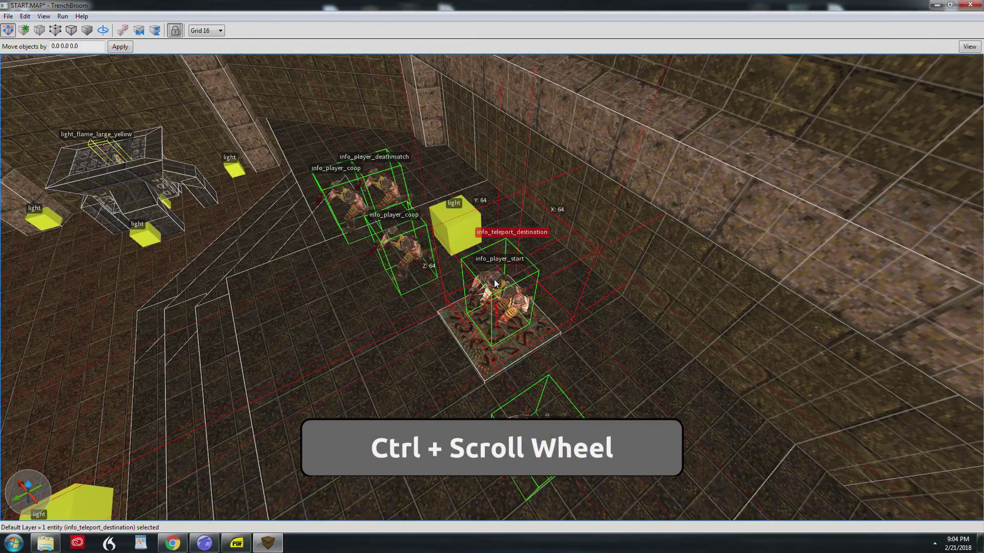
{"action": "scroll", "coordinate": [495, 279], "scroll_direction": "up", "scroll_amount": 1, "text": "ctrl"}
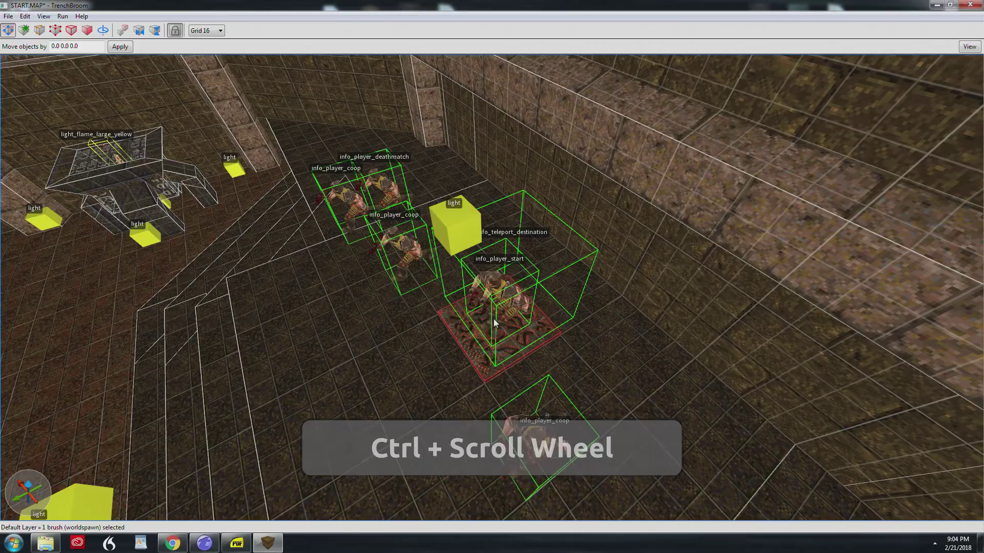
{"action": "scroll", "coordinate": [493, 319], "scroll_direction": "down", "scroll_amount": 1, "text": "ctrl"}
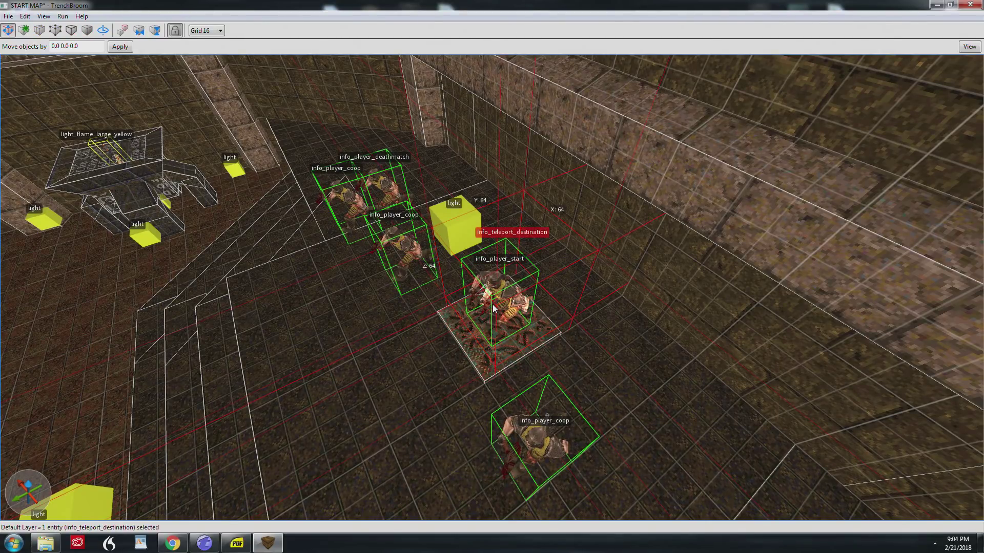
{"action": "scroll", "coordinate": [502, 294], "scroll_direction": "up", "scroll_amount": 1, "text": "ctrl"}
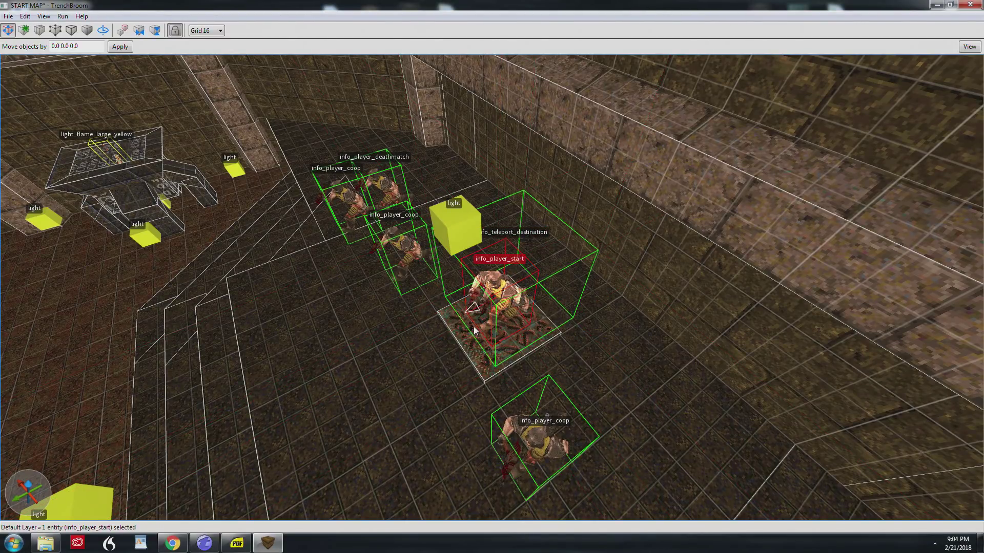
{"action": "scroll", "coordinate": [489, 325], "scroll_direction": "up", "scroll_amount": 1, "text": "ctrl"}
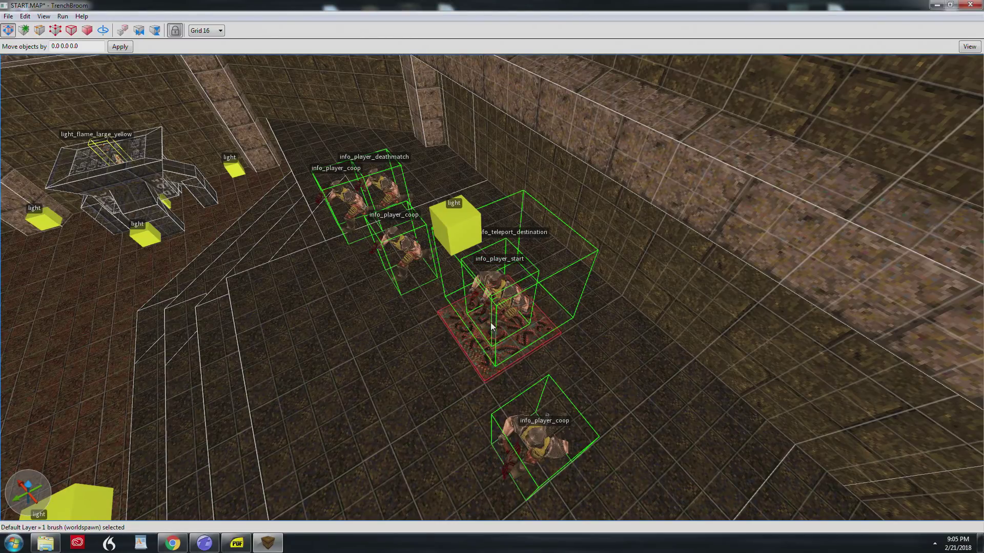
{"action": "scroll", "coordinate": [491, 322], "scroll_direction": "up", "scroll_amount": 1, "text": "ctrl"}
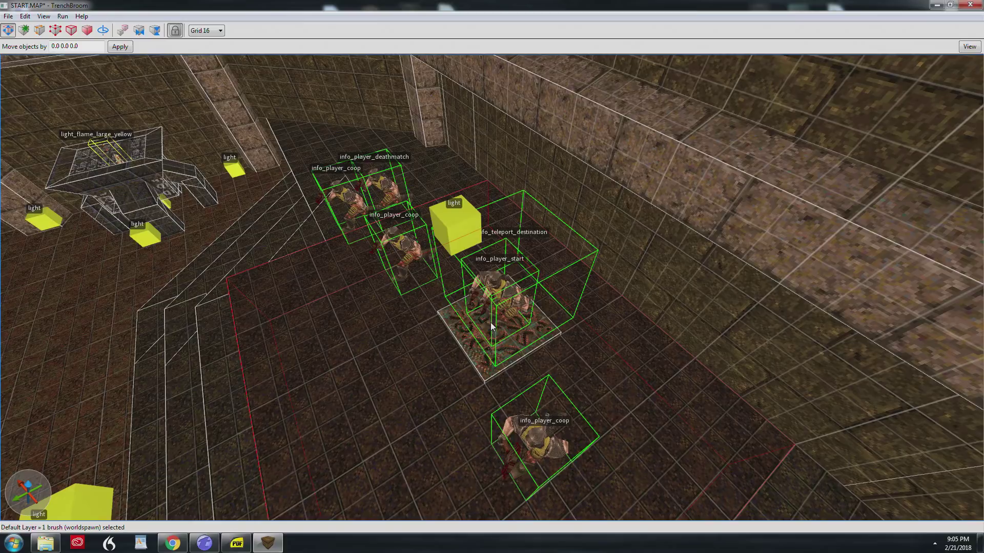
{"action": "left_click", "coordinate": [491, 322]}
{"action": "left_click", "coordinate": [491, 322]}
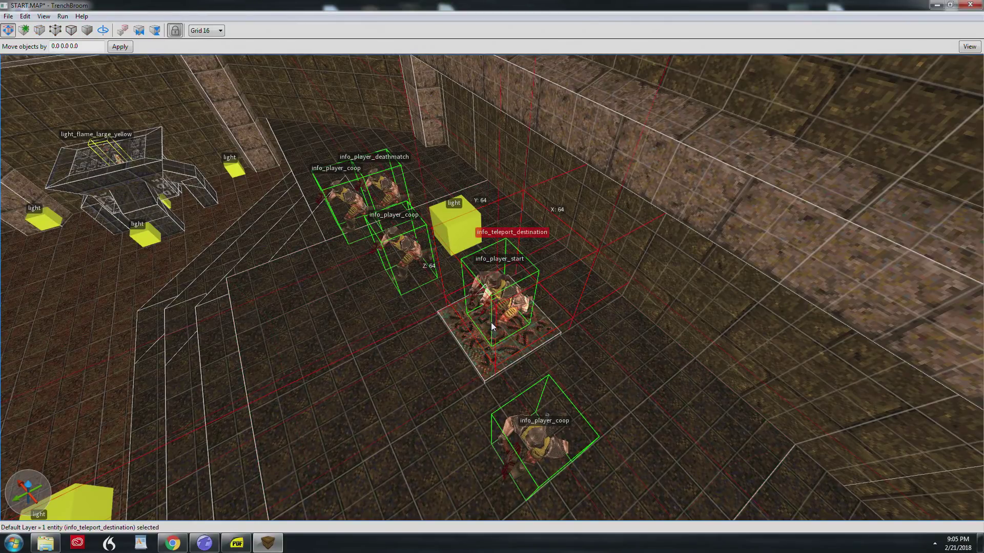
{"action": "left_click", "coordinate": [492, 322]}
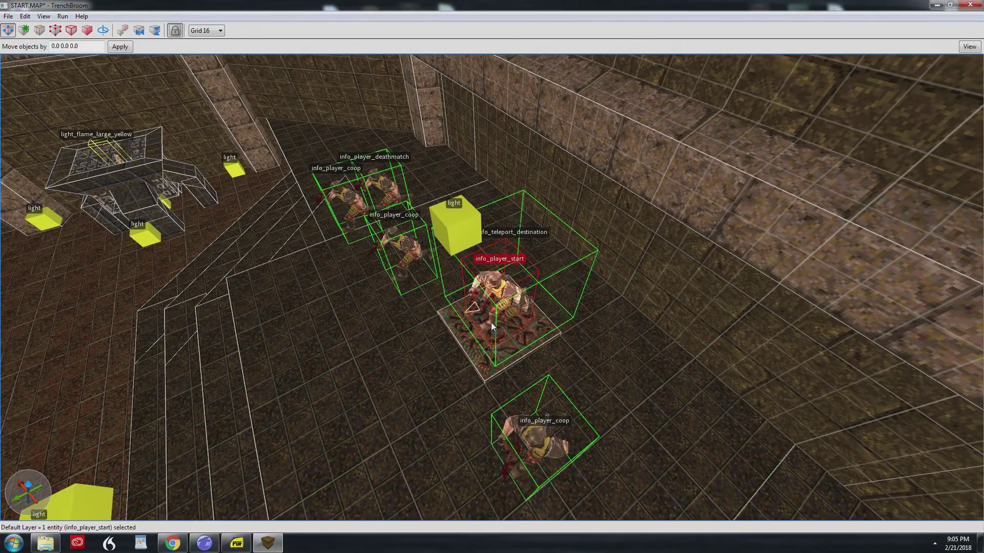
{"action": "left_click", "coordinate": [491, 322]}
{"action": "left_click", "coordinate": [492, 324]}
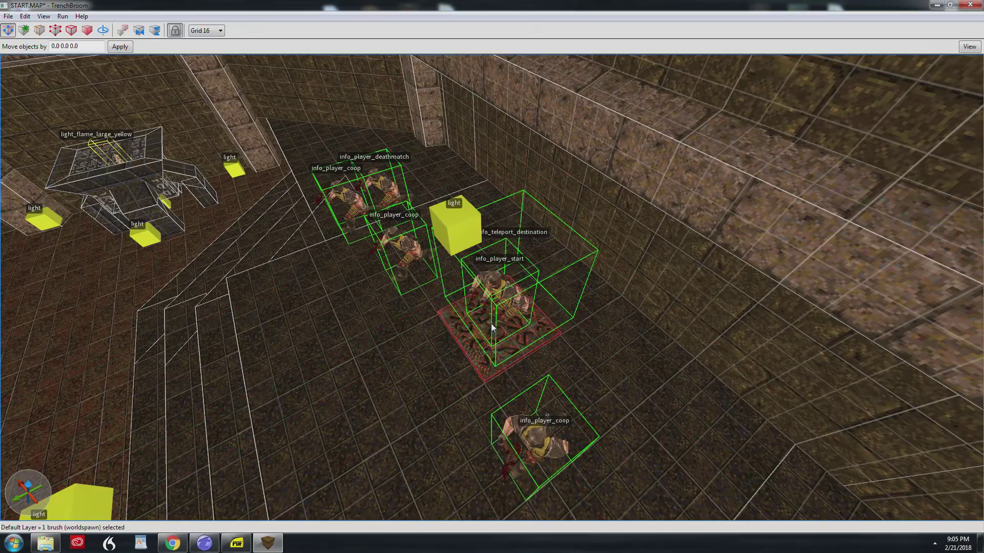
{"action": "right_click_drag", "start_coordinate": [491, 324], "coordinate": [400, 306]}
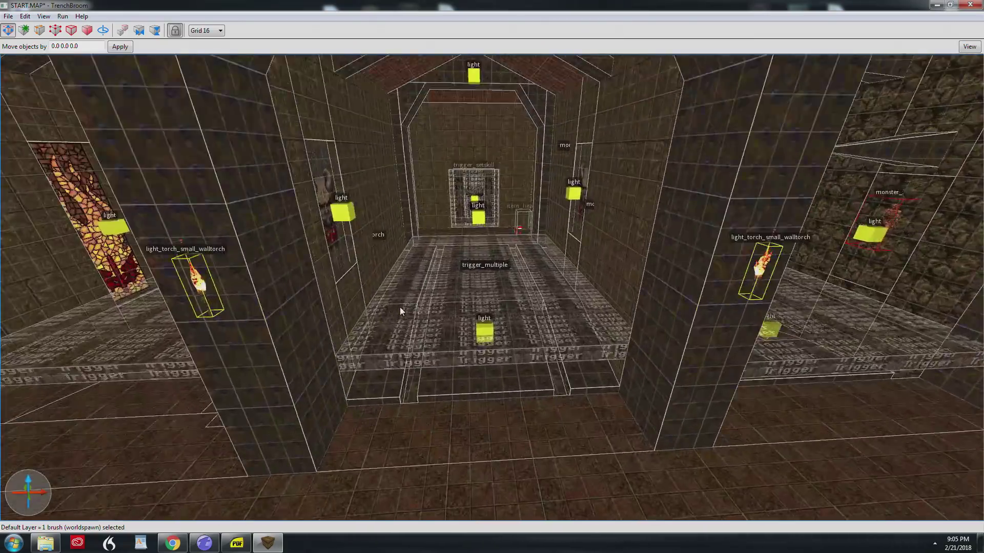
- Read the floor trigger_multiple's keys: message 'This hall selects NORMAL skill', wait 2, angle 90
{"action": "mouse_move", "coordinate": [400, 307]}
{"action": "right_mouse_down"}
{"action": "mouse_move", "coordinate": [433, 307]}
{"action": "mouse_move", "coordinate": [389, 275]}
{"action": "right_mouse_up"}
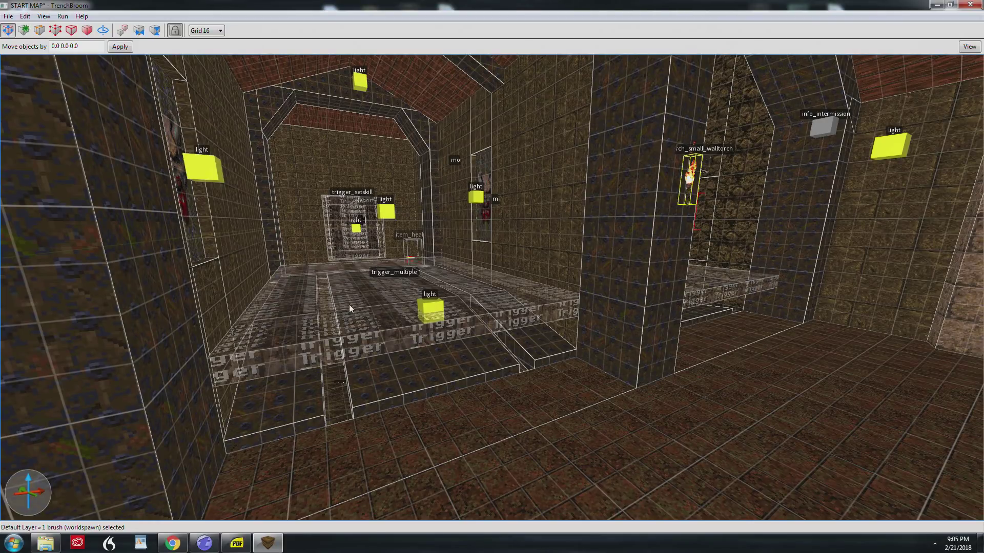
{"action": "left_click", "coordinate": [376, 303]}
{"action": "scroll", "coordinate": [376, 303], "scroll_direction": "up", "scroll_amount": 3}
{"action": "scroll", "coordinate": [370, 303], "scroll_direction": "up", "scroll_amount": 3}
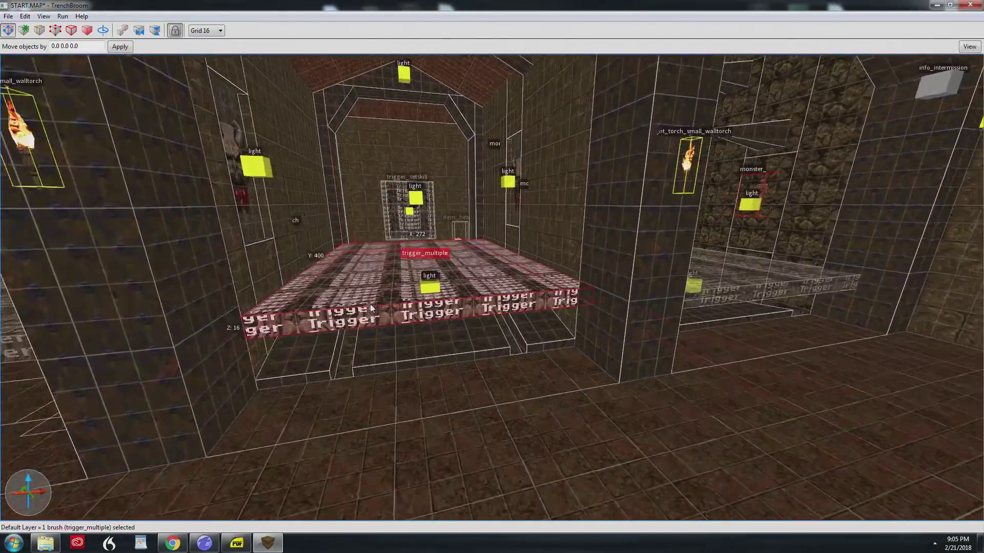
{"action": "right_click_drag", "start_coordinate": [370, 303], "coordinate": [384, 307], "text": "alt"}
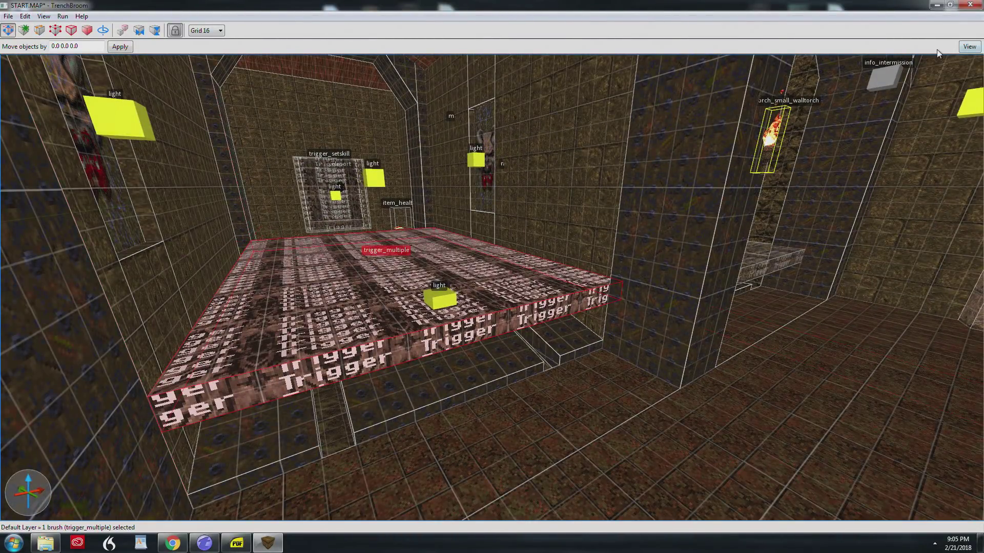
{"action": "key", "text": "ctrl+5"}
{"action": "left_click", "coordinate": [829, 47]}
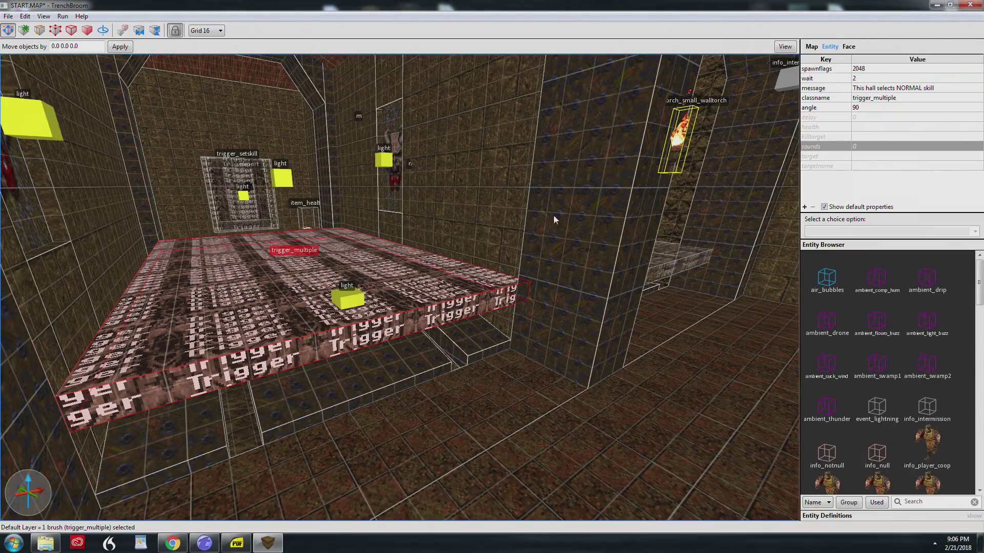
{"action": "scroll", "coordinate": [584, 204], "scroll_direction": "up", "scroll_amount": 5}
- Inspect the trigger_setskill (message 1) and the trigger_teleport targeting t1 behind it
{"action": "left_click", "coordinate": [406, 215]}
{"action": "scroll", "coordinate": [408, 203], "scroll_direction": "up", "scroll_amount": 3}
{"action": "scroll", "coordinate": [408, 203], "scroll_direction": "down", "scroll_amount": 5}
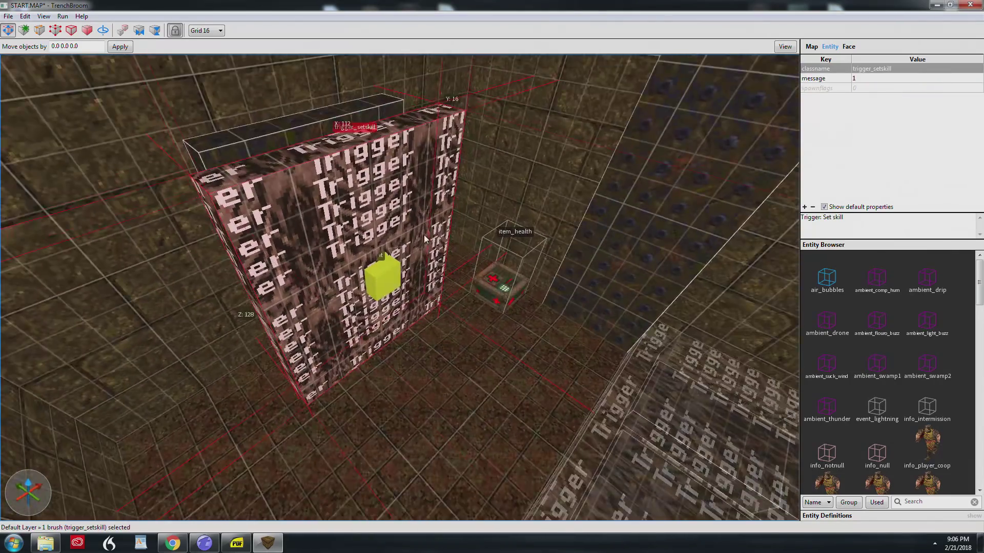
{"action": "right_click_drag", "start_coordinate": [408, 203], "coordinate": [456, 232], "text": "alt"}
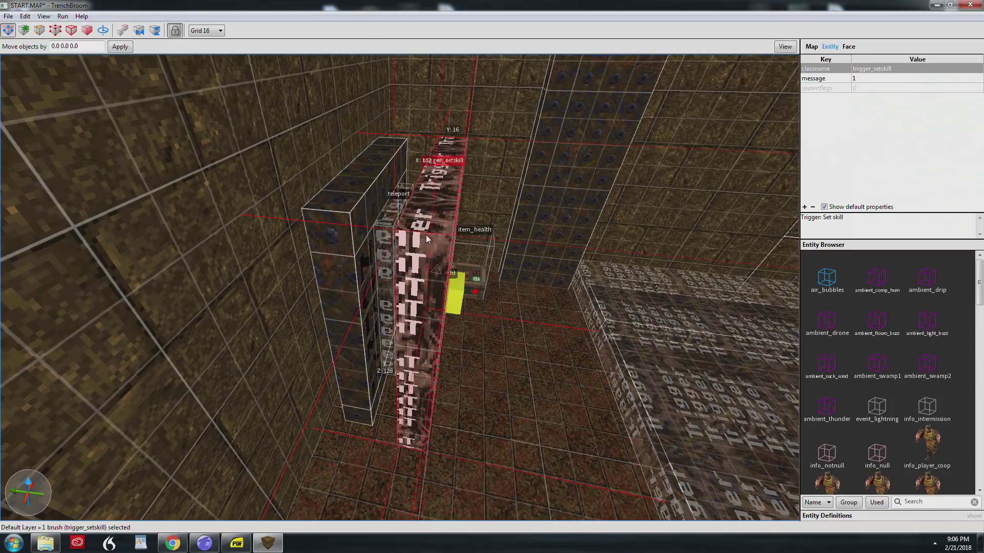
{"action": "left_click", "coordinate": [427, 221]}
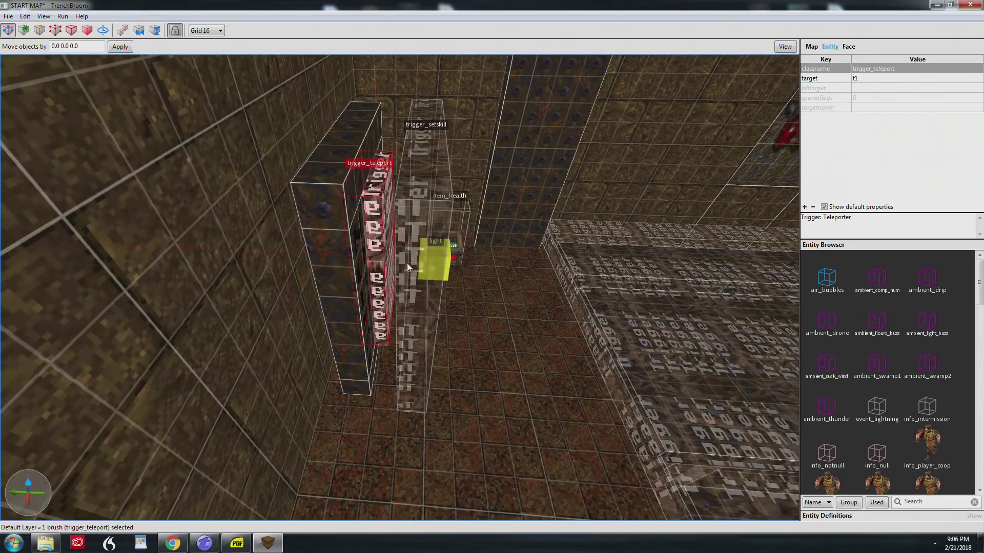
- Fly through the teleporter wall and frame info_teleport_destination t1, angle 90, origin 544 1536 16
{"action": "key", "text": "a"}
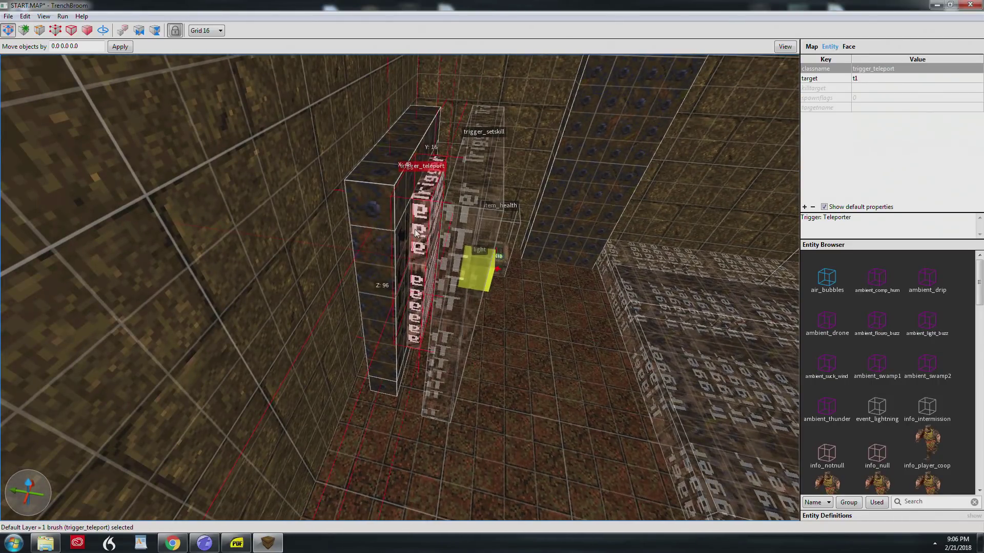
{"action": "key", "text": "w"}
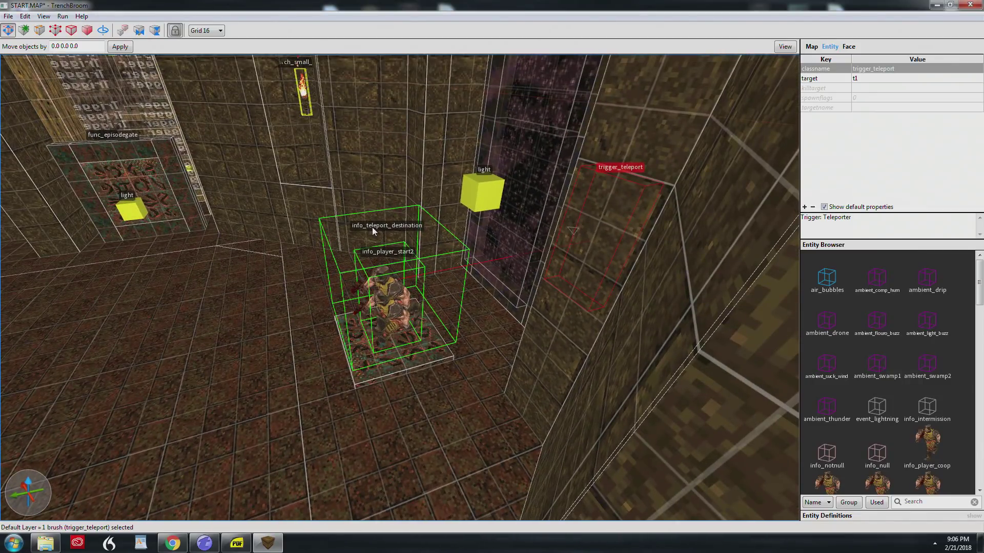
{"action": "left_click", "coordinate": [373, 227]}
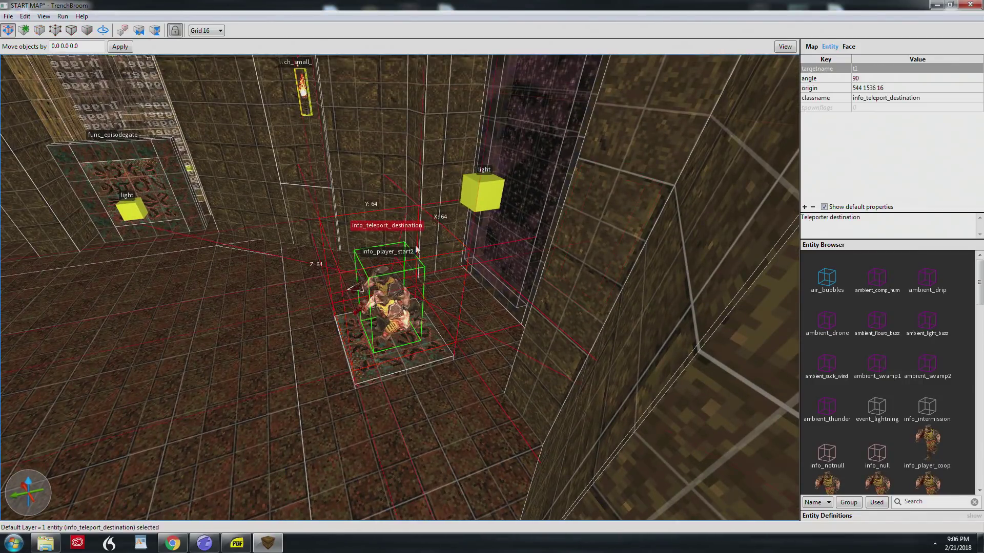
{"action": "key", "text": "ctrl+u"}
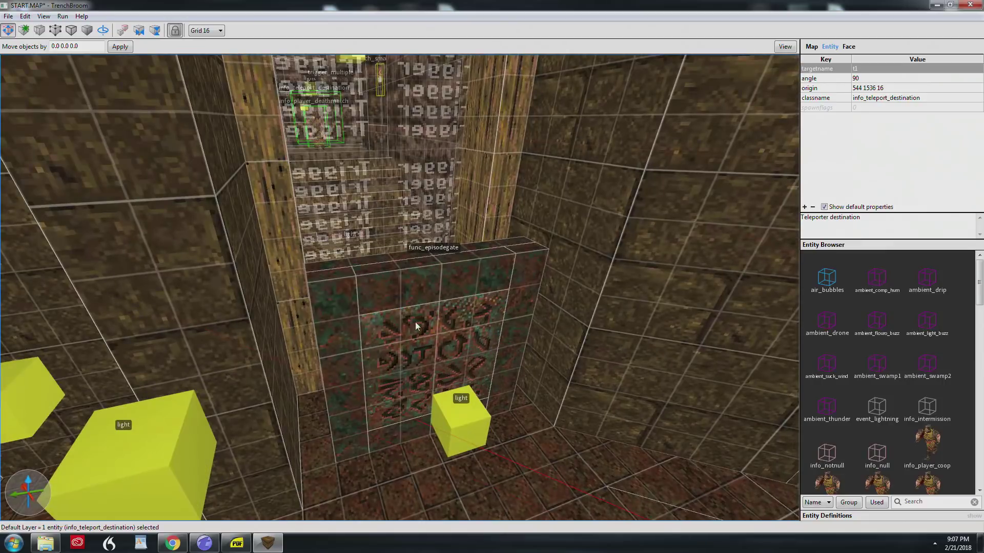
- Inspect the func_episodegate and the weapon_supershotgun flagged Not on Easy, Normal and Hard
{"action": "left_click", "coordinate": [412, 345]}
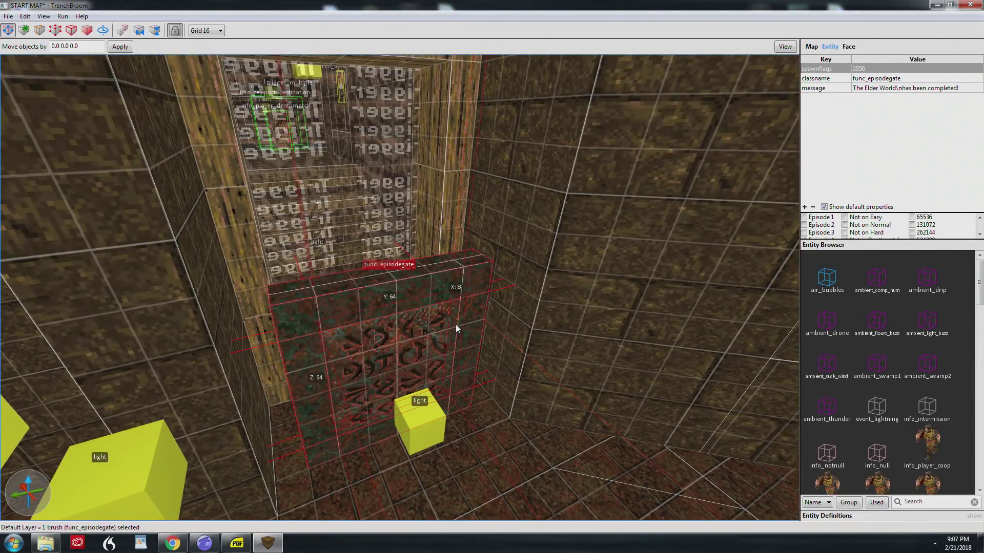
{"action": "scroll", "coordinate": [456, 324], "scroll_direction": "down", "scroll_amount": 3}
{"action": "key", "text": "Escape"}
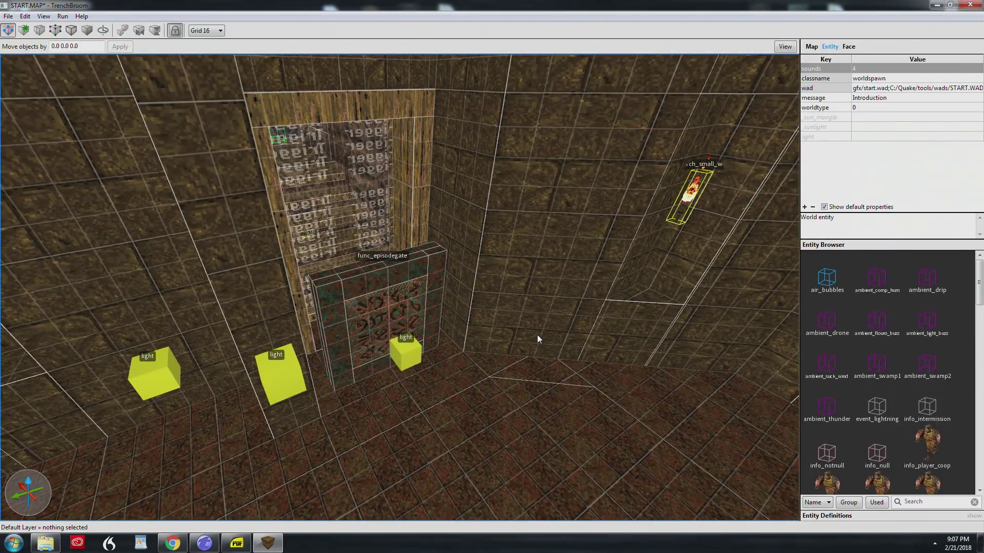
{"action": "mouse_move", "coordinate": [533, 338]}
{"action": "right_mouse_down"}
{"action": "mouse_move", "coordinate": [550, 356]}
{"action": "mouse_move", "coordinate": [632, 350]}
{"action": "mouse_move", "coordinate": [568, 344]}
{"action": "mouse_move", "coordinate": [681, 335]}
{"action": "mouse_move", "coordinate": [631, 322]}
{"action": "mouse_move", "coordinate": [587, 332]}
{"action": "mouse_move", "coordinate": [500, 297]}
{"action": "right_mouse_up"}
{"action": "left_click", "coordinate": [483, 308]}
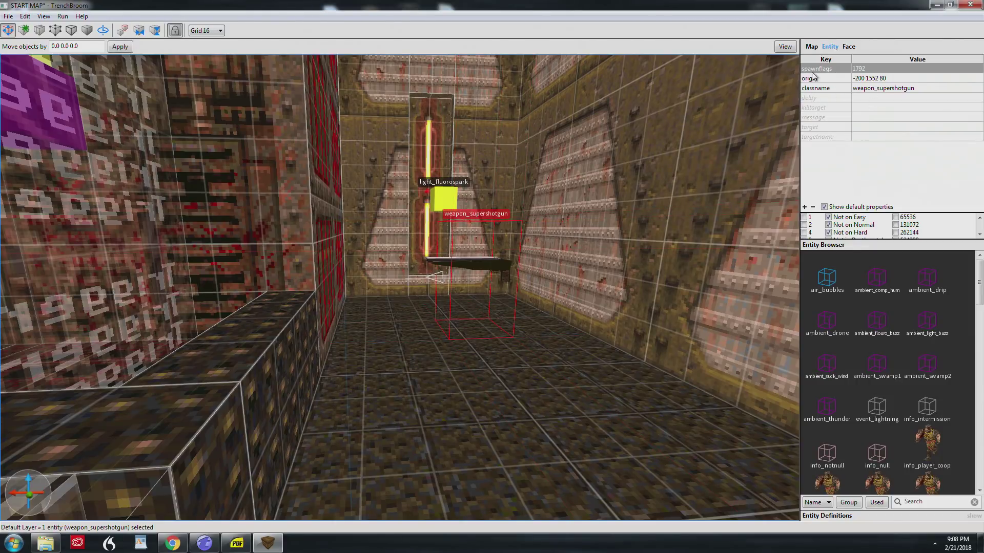
{"action": "left_click_drag", "start_coordinate": [865, 241], "coordinate": [854, 356]}
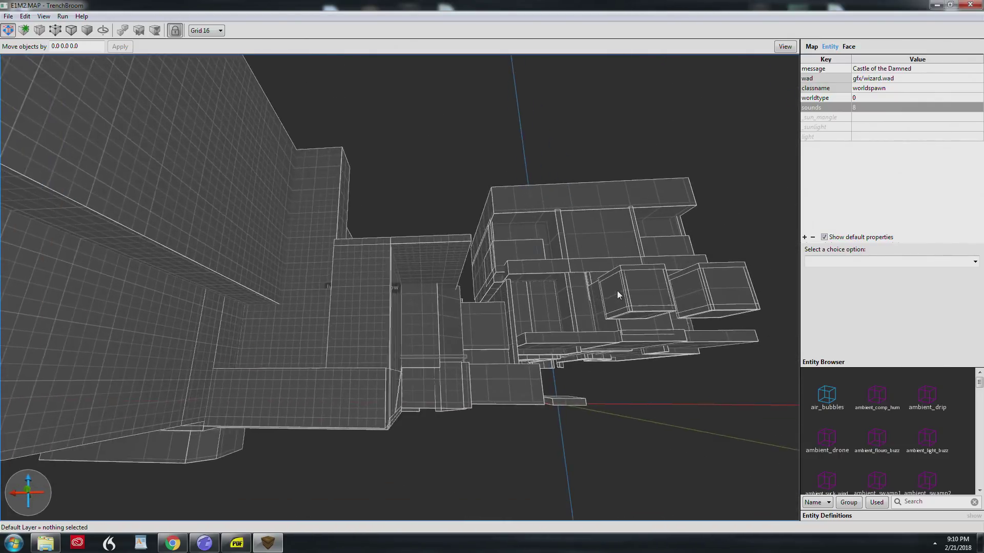
- Link the Quake WAD (QUAKE101.WAD) to E1M2 as an extra texture collection
{"action": "right_click_drag", "start_coordinate": [602, 291], "coordinate": [613, 294]}
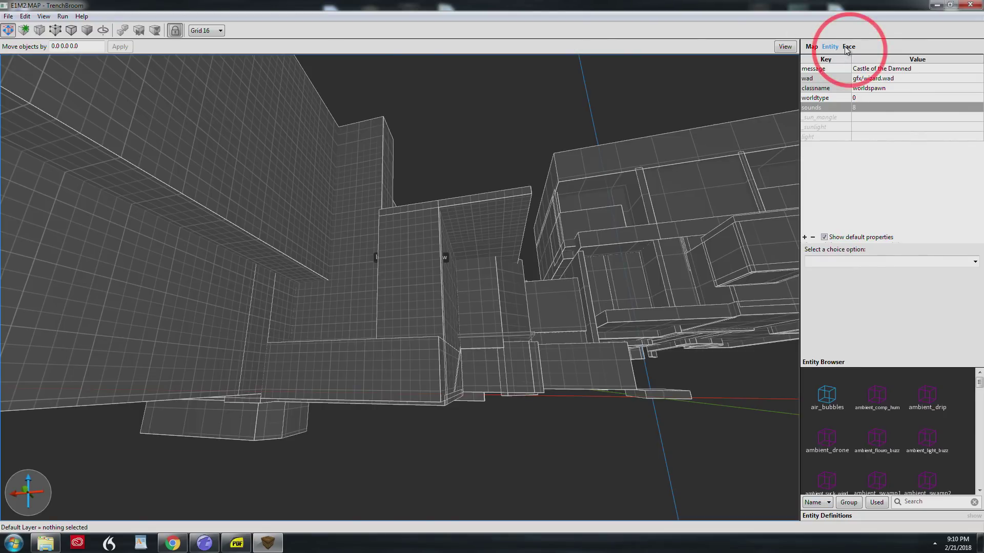
{"action": "left_click", "coordinate": [847, 47]}
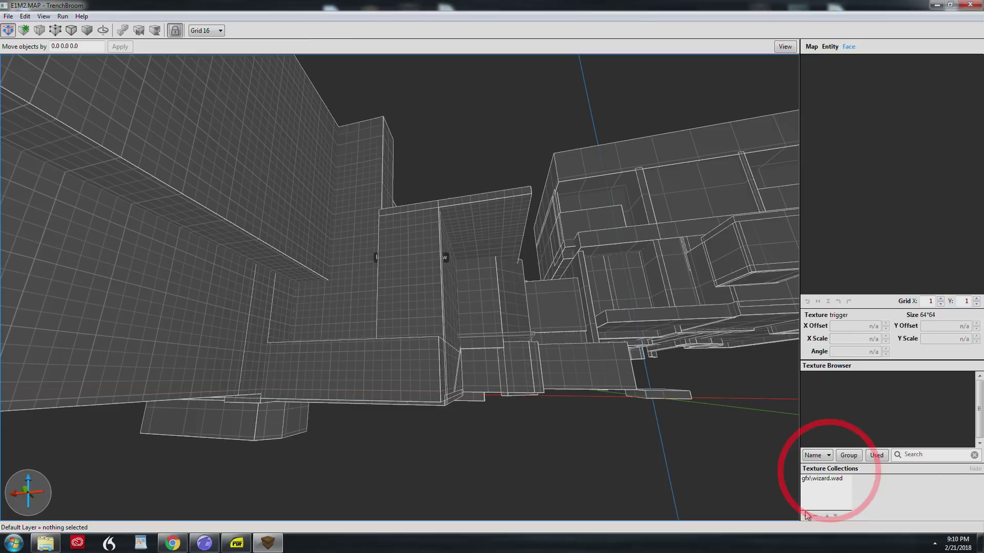
{"action": "left_click", "coordinate": [513, 324]}
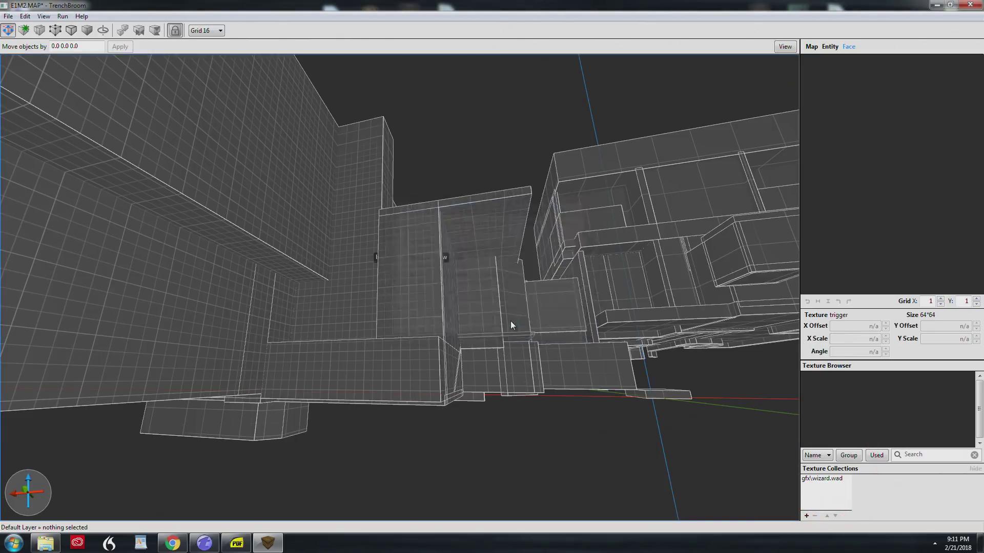
{"action": "scroll", "coordinate": [521, 374], "scroll_direction": "up", "scroll_amount": 5}
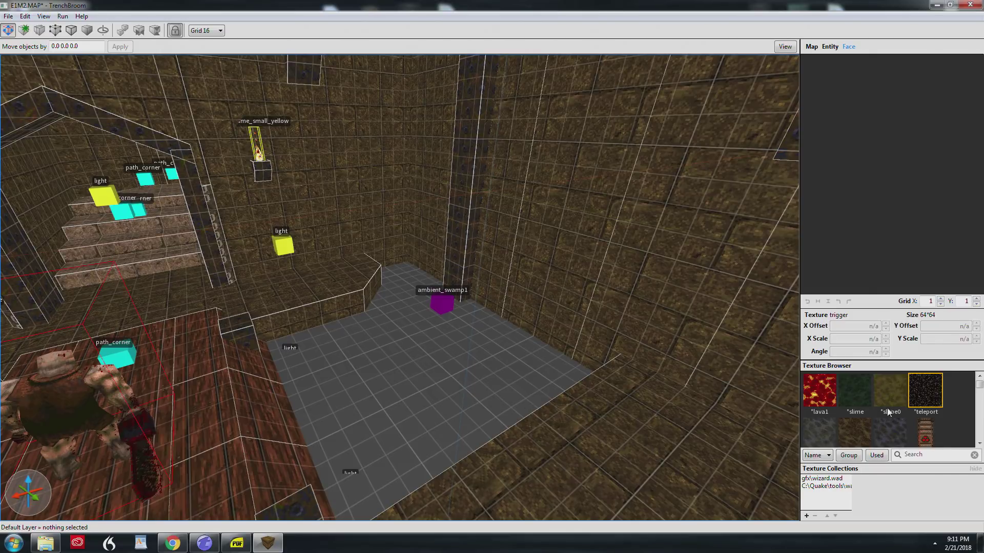
- Apply the *water1 texture to the room's floor brush
{"action": "left_click", "coordinate": [846, 470]}
{"action": "left_click", "coordinate": [455, 412]}
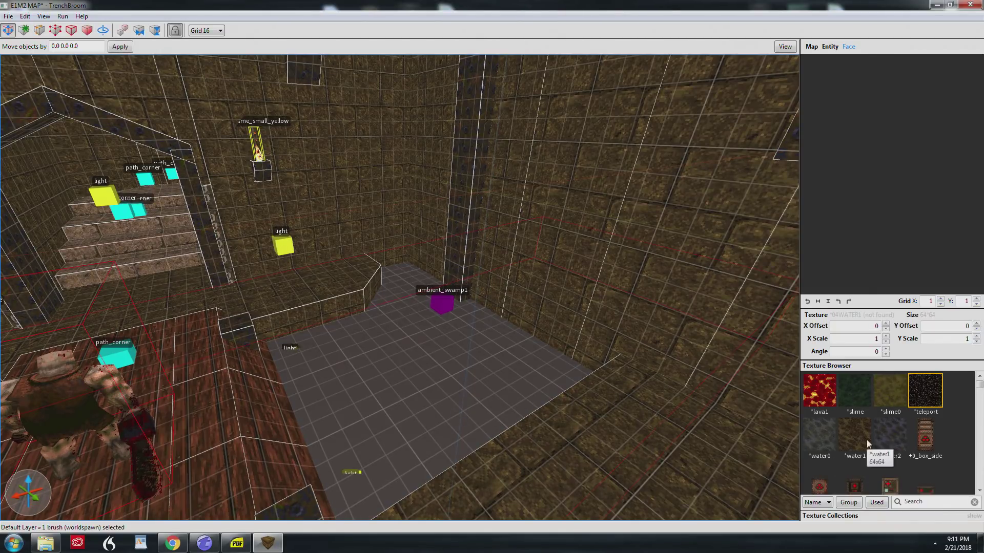
{"action": "left_click", "coordinate": [866, 440]}
{"action": "scroll", "coordinate": [508, 404], "scroll_direction": "down", "scroll_amount": 5}
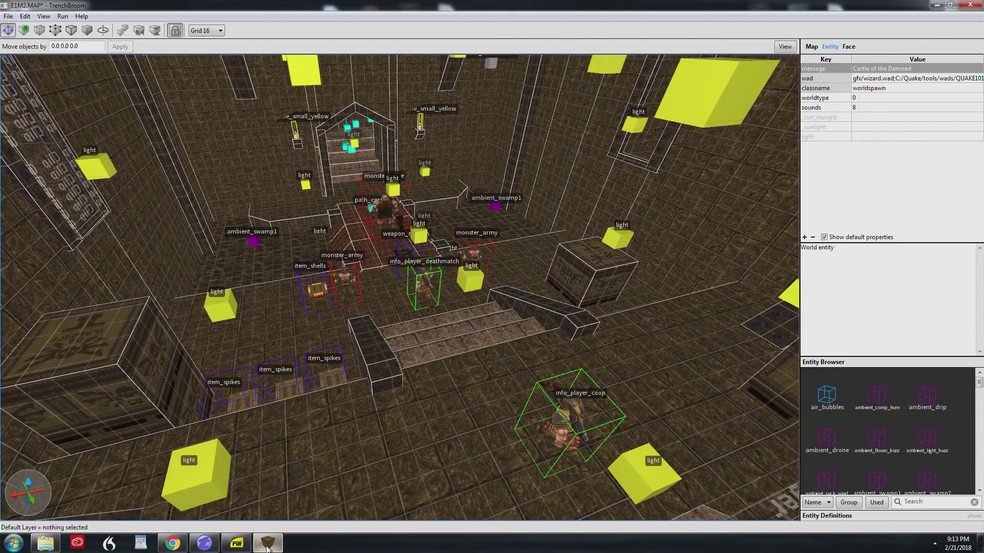
{"action": "scroll", "coordinate": [362, 393], "scroll_direction": "up", "scroll_amount": 3}
{"action": "scroll", "coordinate": [354, 378], "scroll_direction": "up", "scroll_amount": 3}
{"action": "scroll", "coordinate": [354, 379], "scroll_direction": "up", "scroll_amount": 5}
- Select the monster_ogre, then follow its path_corner chain from t22 through t23 and beyond
{"action": "left_click", "coordinate": [543, 372]}
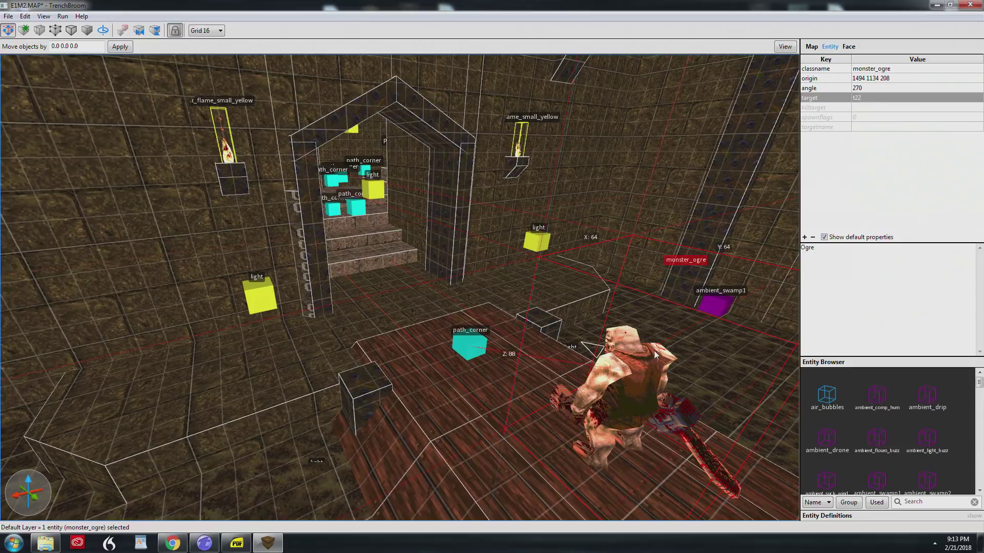
{"action": "left_click", "coordinate": [471, 347]}
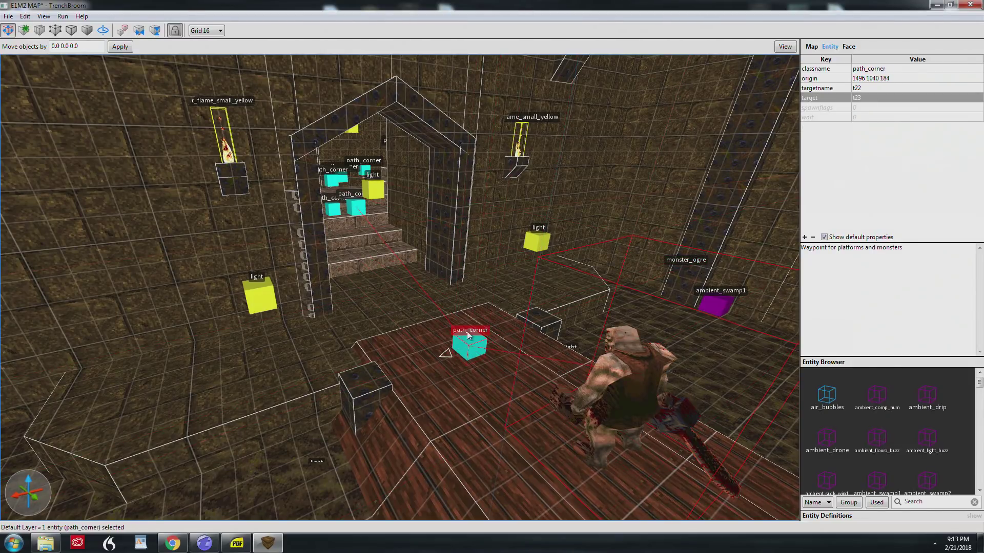
{"action": "left_click", "coordinate": [361, 211]}
{"action": "scroll", "coordinate": [385, 224], "scroll_direction": "up", "scroll_amount": 5}
{"action": "scroll", "coordinate": [387, 230], "scroll_direction": "up", "scroll_amount": 5}
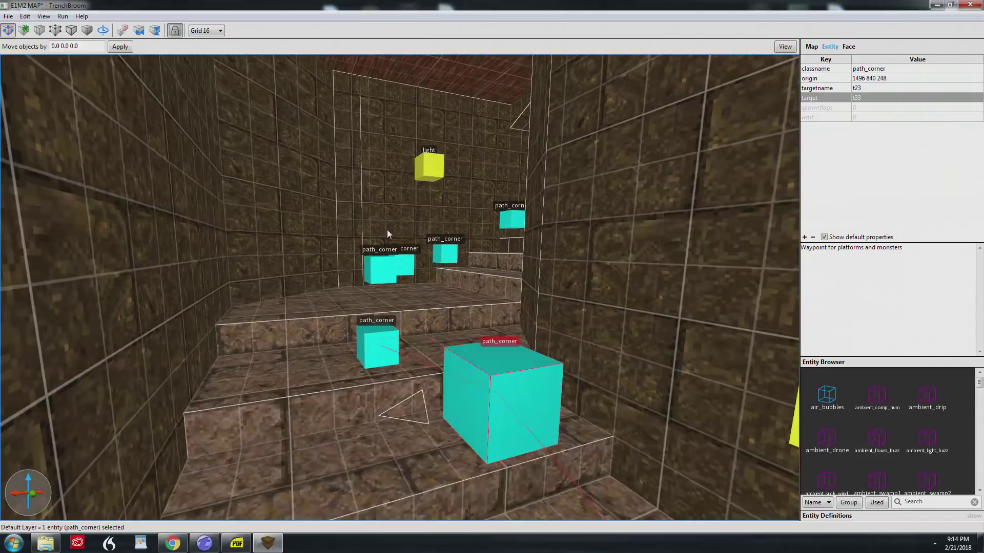
{"action": "left_click", "coordinate": [399, 350]}
{"action": "left_click", "coordinate": [410, 265]}
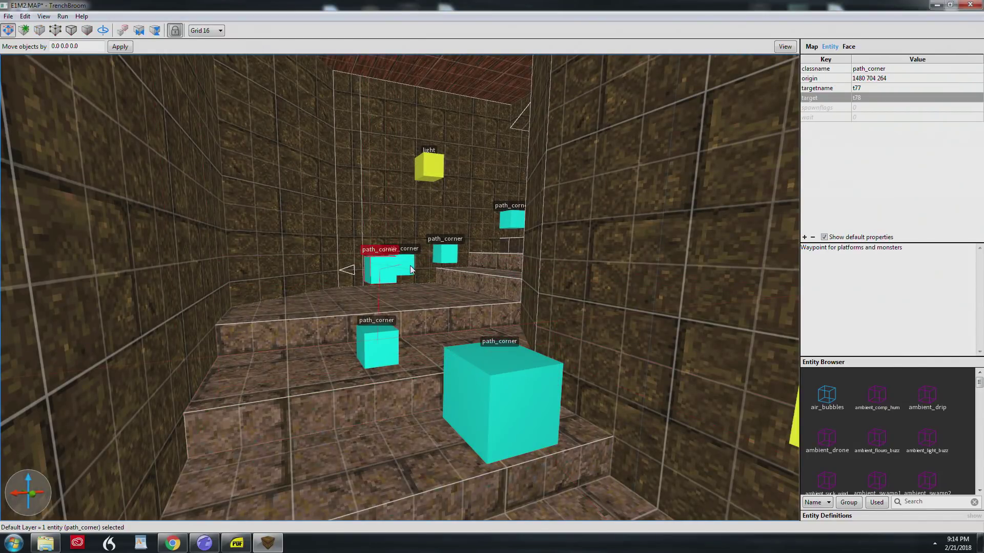
{"action": "left_click", "coordinate": [440, 258]}
{"action": "scroll", "coordinate": [520, 279], "scroll_direction": "up", "scroll_amount": 5}
{"action": "mouse_move", "coordinate": [525, 295]}
{"action": "right_mouse_down"}
{"action": "mouse_move", "coordinate": [552, 317]}
{"action": "mouse_move", "coordinate": [557, 297]}
{"action": "right_mouse_up"}
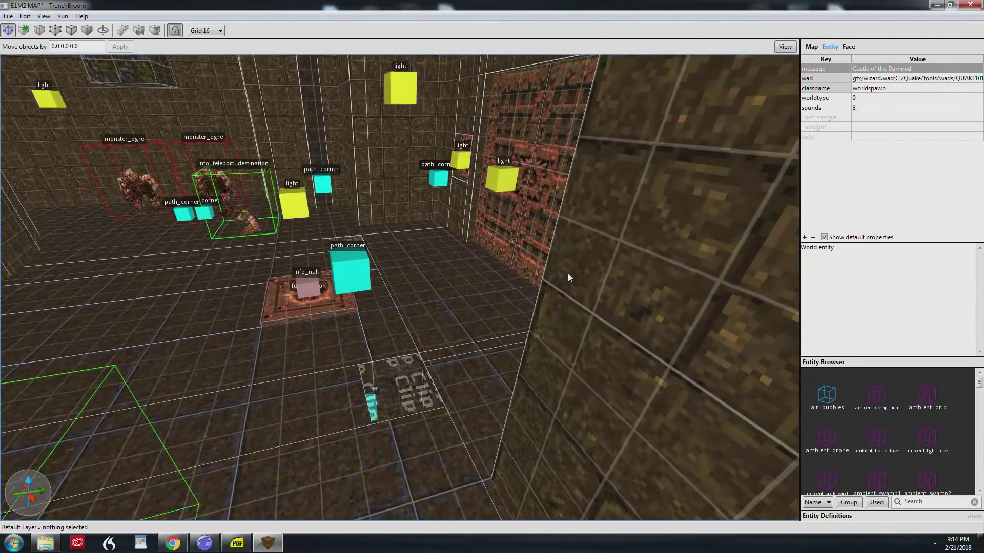
{"action": "key", "text": "s"}
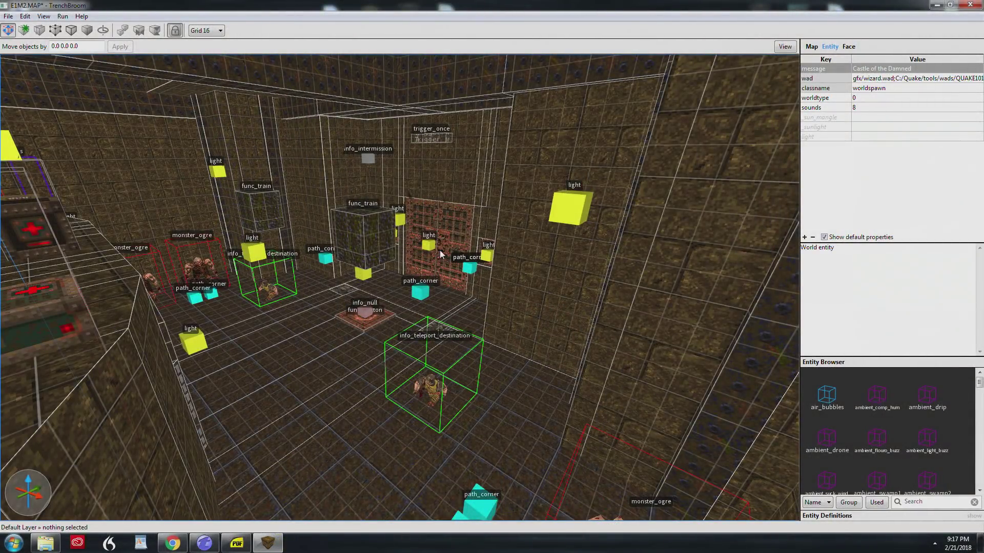
{"action": "scroll", "coordinate": [435, 247], "scroll_direction": "up", "scroll_amount": 5}
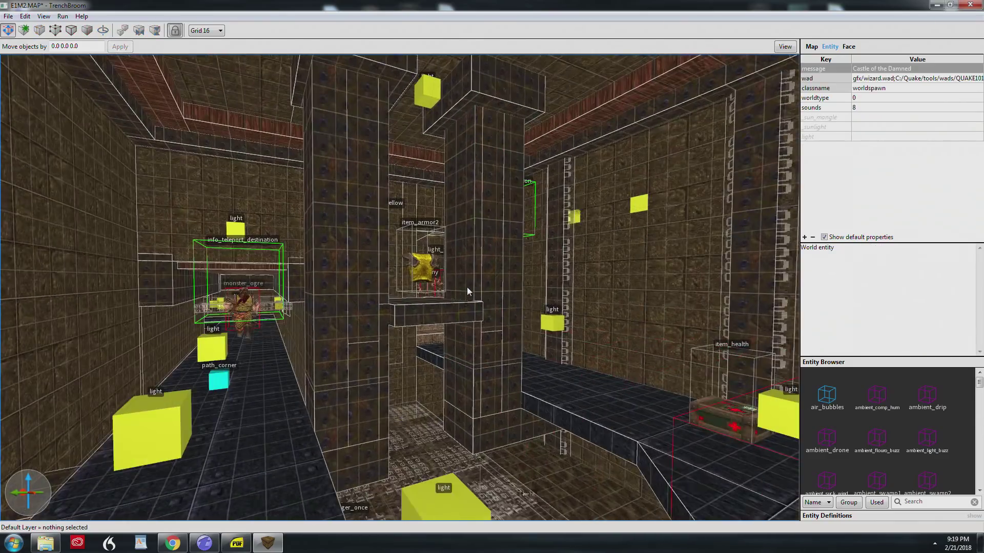
- Select the func_button and the pillar func_door t53 it opens
{"action": "key", "text": "d"}
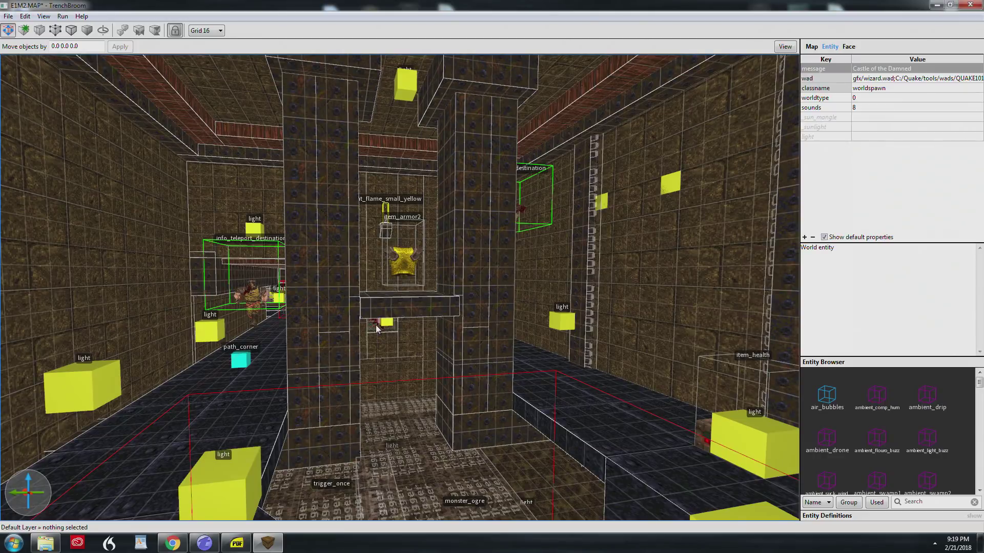
{"action": "left_click", "coordinate": [376, 325]}
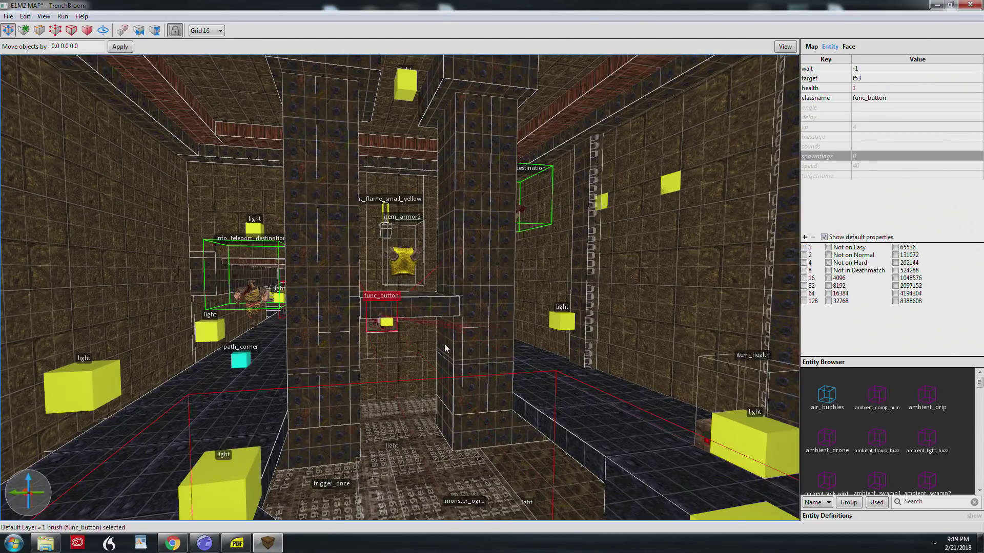
{"action": "right_click_drag", "start_coordinate": [445, 344], "coordinate": [387, 373]}
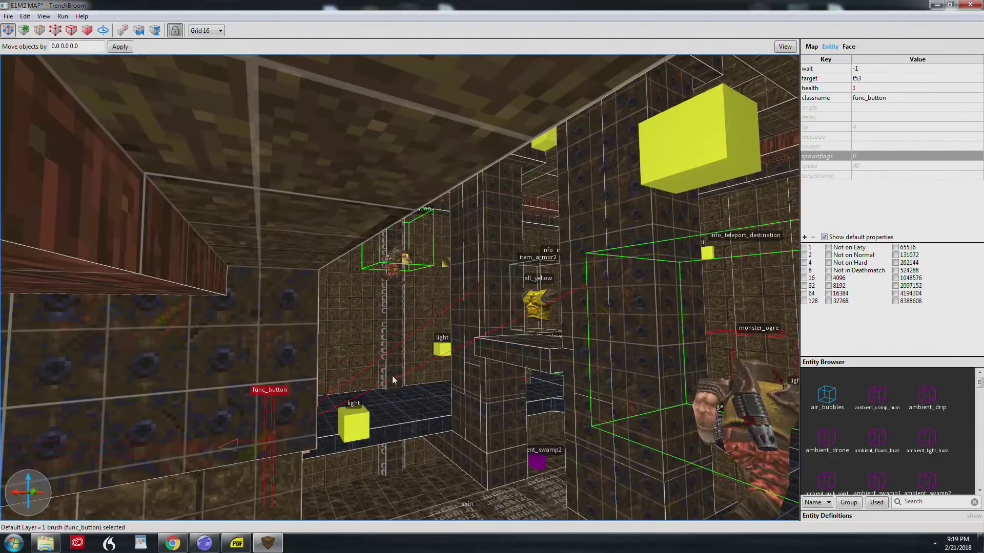
{"action": "mouse_move", "coordinate": [511, 327]}
{"action": "right_mouse_down"}
{"action": "mouse_move", "coordinate": [555, 301]}
{"action": "mouse_move", "coordinate": [511, 235]}
{"action": "mouse_move", "coordinate": [514, 255]}
{"action": "mouse_move", "coordinate": [520, 235]}
{"action": "right_mouse_up"}
{"action": "left_click", "coordinate": [540, 301]}
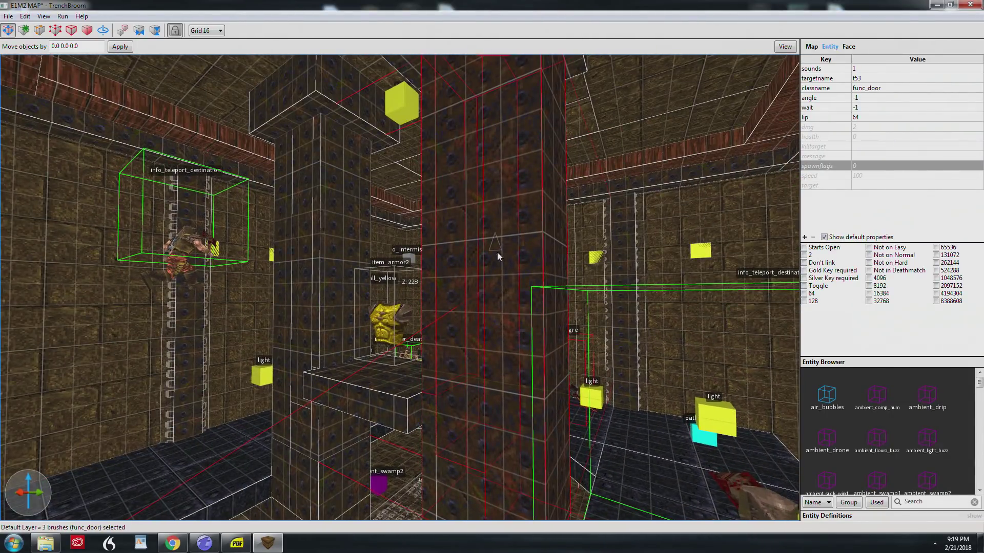
- Look around the door, then select the teleport destination in the corridor
{"action": "right_click", "coordinate": [451, 250]}
{"action": "right_click_drag", "start_coordinate": [450, 255], "coordinate": [396, 270]}
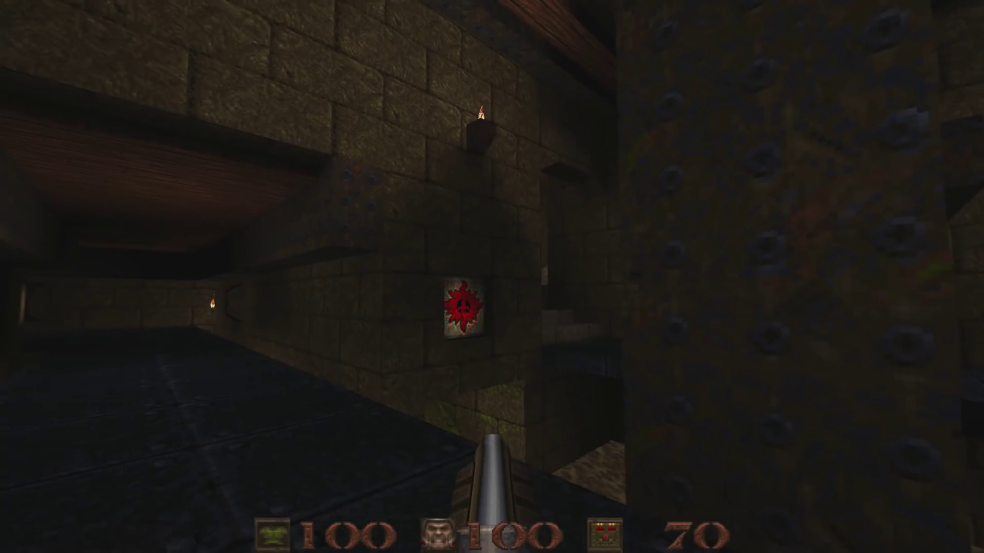
{"action": "left_click", "coordinate": [492, 276]}
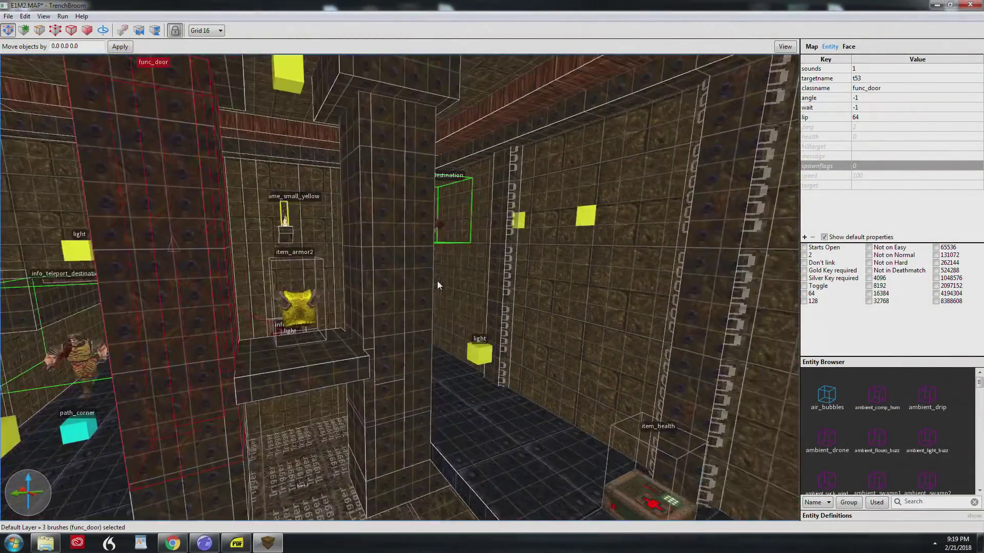
{"action": "right_click_drag", "start_coordinate": [437, 280], "coordinate": [433, 275]}
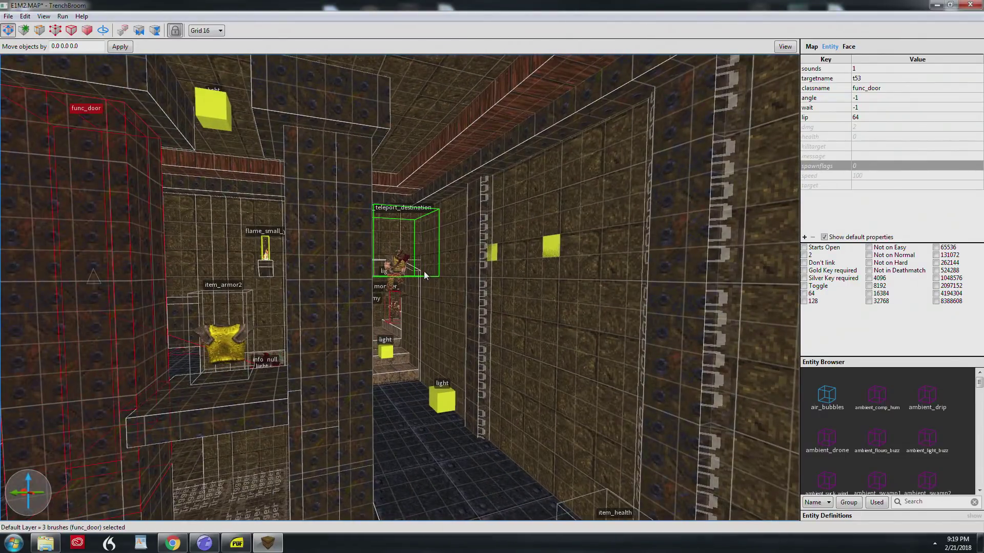
{"action": "left_click", "coordinate": [424, 272]}
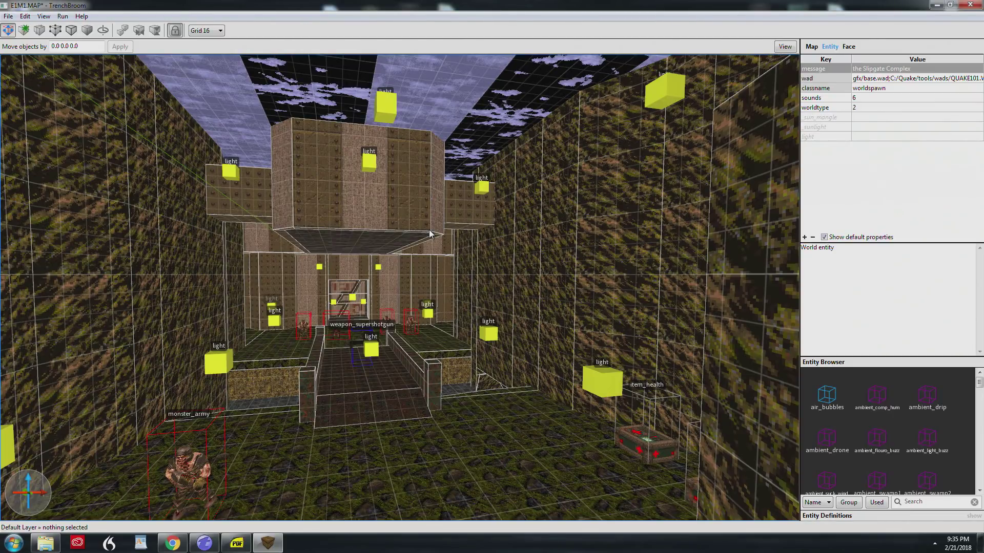
{"action": "mouse_move", "coordinate": [433, 234]}
{"action": "right_mouse_down"}
{"action": "mouse_move", "coordinate": [365, 304]}
{"action": "mouse_move", "coordinate": [345, 304]}
{"action": "mouse_move", "coordinate": [490, 310]}
{"action": "mouse_move", "coordinate": [387, 310]}
{"action": "mouse_move", "coordinate": [399, 291]}
{"action": "mouse_move", "coordinate": [271, 290]}
{"action": "mouse_move", "coordinate": [380, 283]}
{"action": "right_mouse_up"}
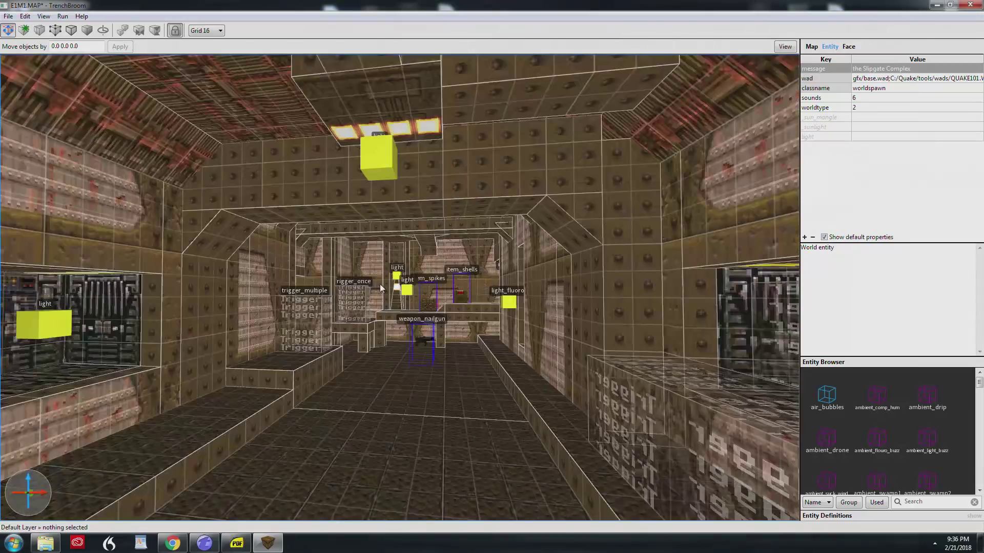